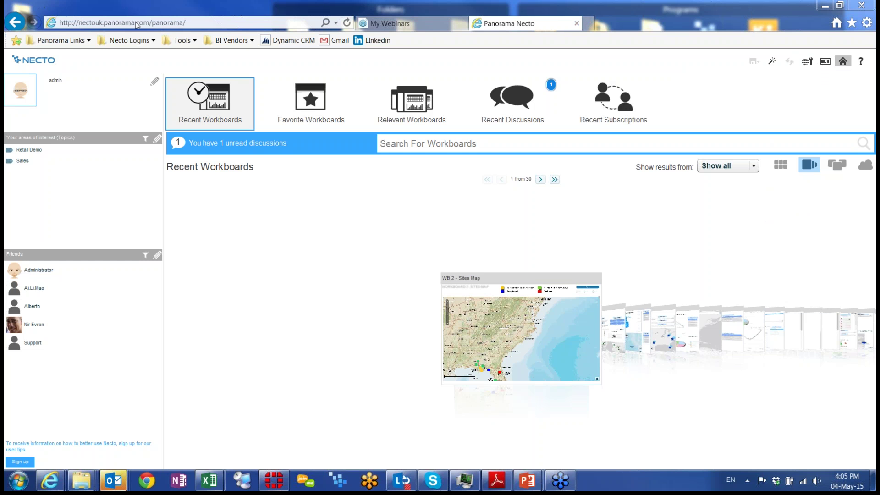
Go from the Control Panel to the Data sources page listing Contoso, Calendar, Product and Fitbit.
left_click(808, 62)
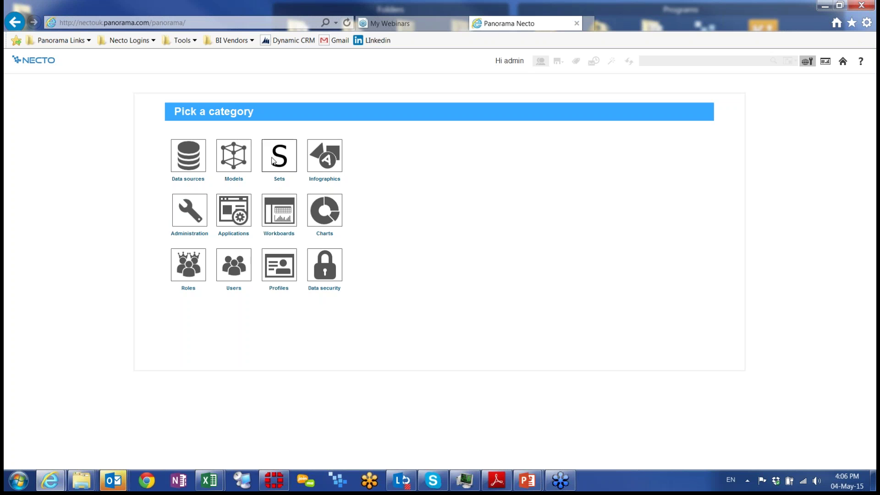
left_click(189, 160)
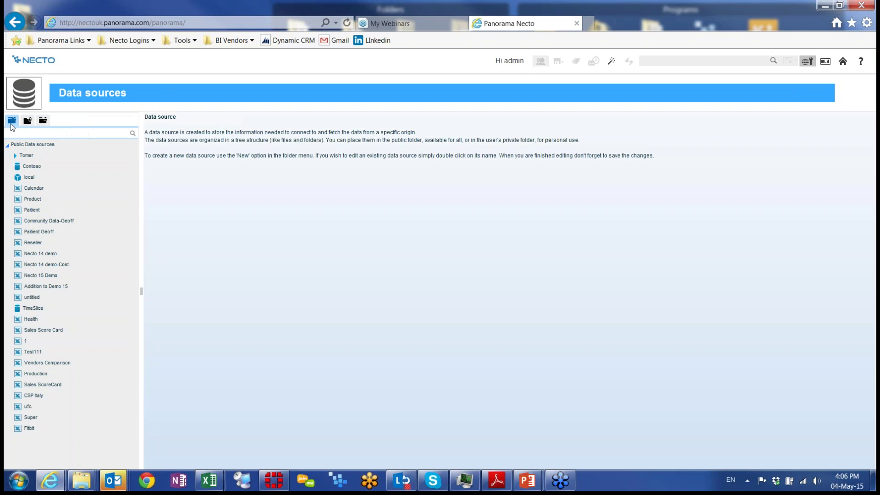
View the Public Data sources folder permissions, cancel without changes, and return to Pick a category.
left_click(58, 145)
left_click(74, 178)
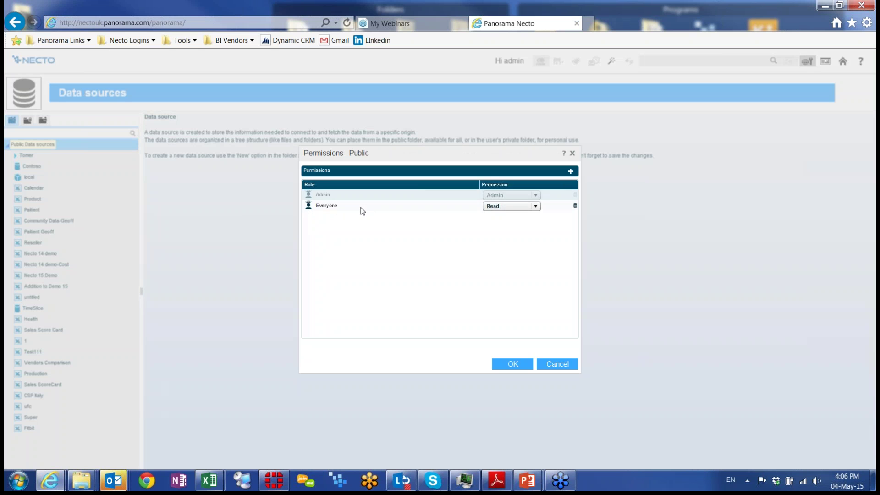
left_click(558, 364)
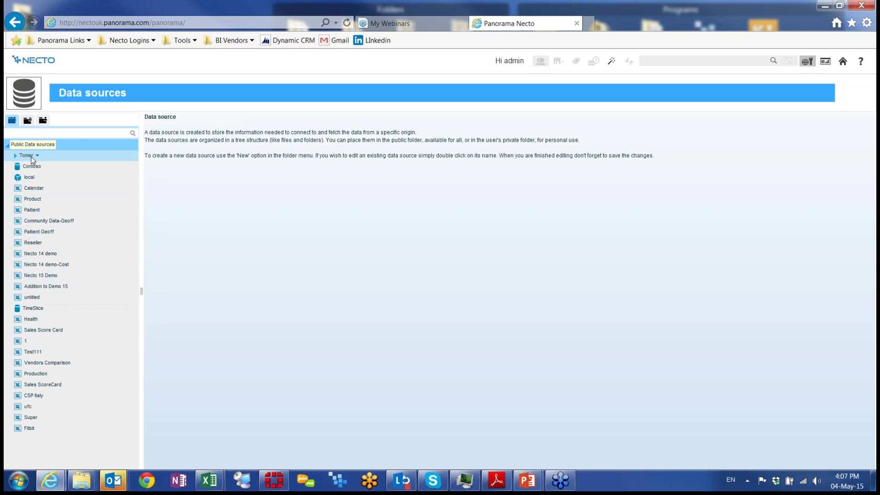
left_click(24, 92)
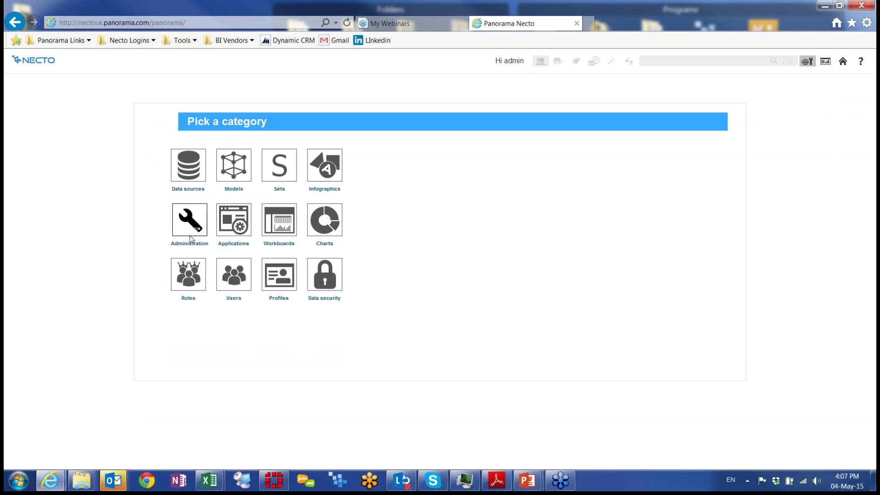
Check Administration's License Information, selecting the Version 14.5 line, then show the BI Server properties.
left_click(191, 221)
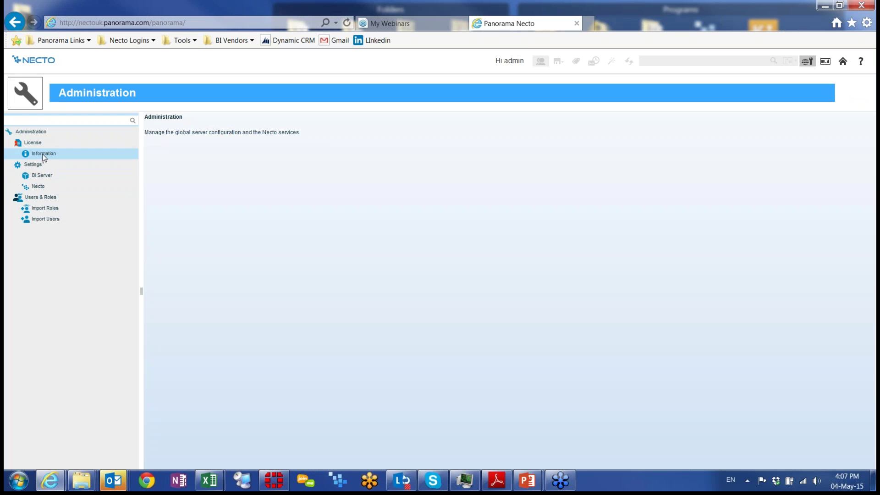
left_click(44, 155)
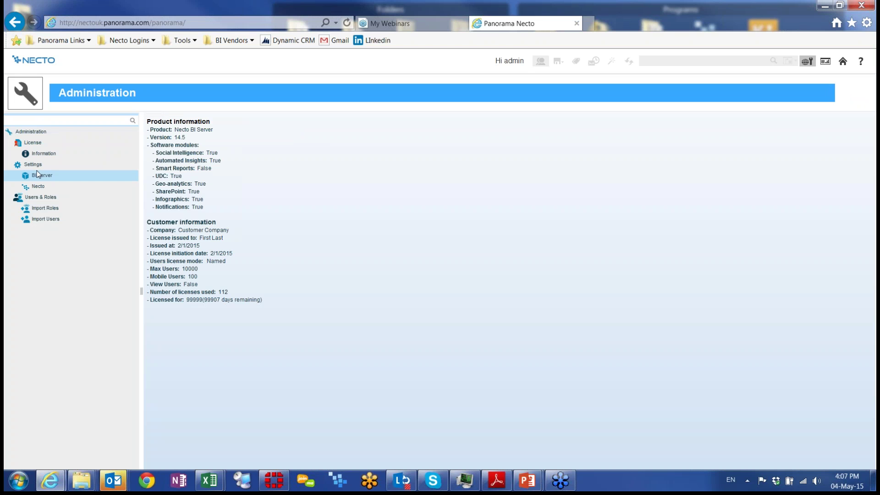
left_click_drag(149, 137, 191, 138)
triple_click(186, 138)
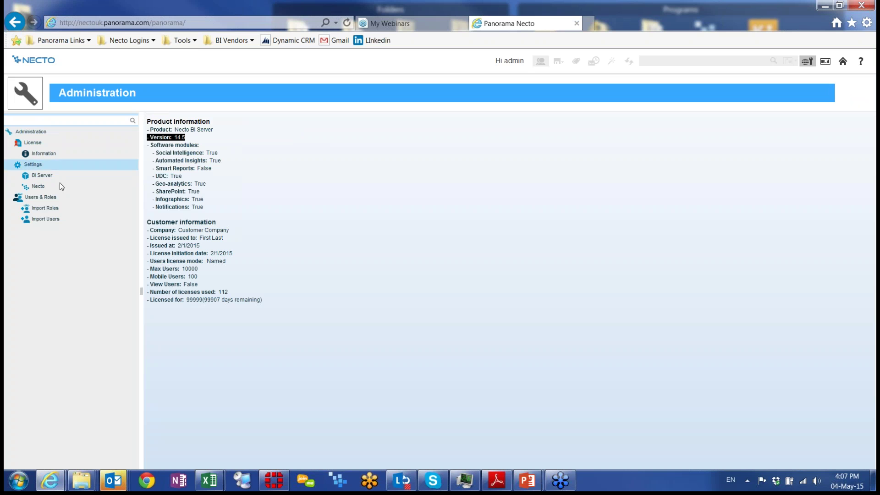
left_click(36, 177)
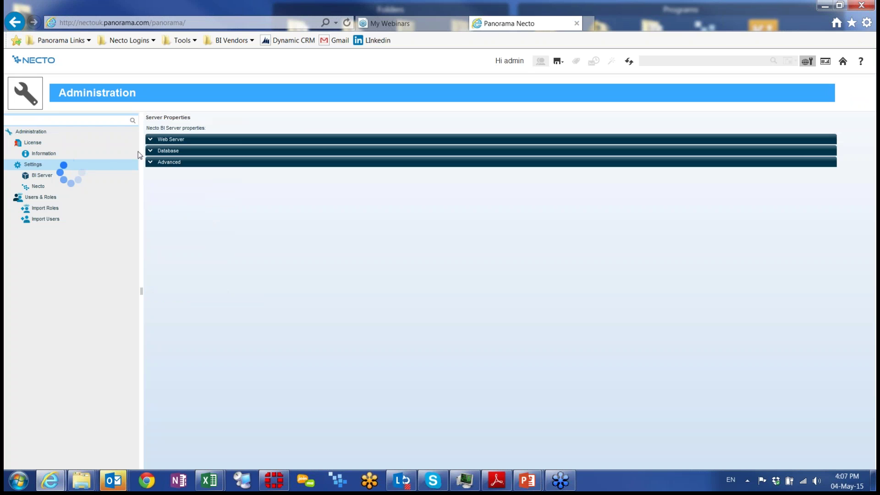
Expand and collapse the Web Server, Database and Advanced sections, then show the Necto properties page.
left_click(150, 139)
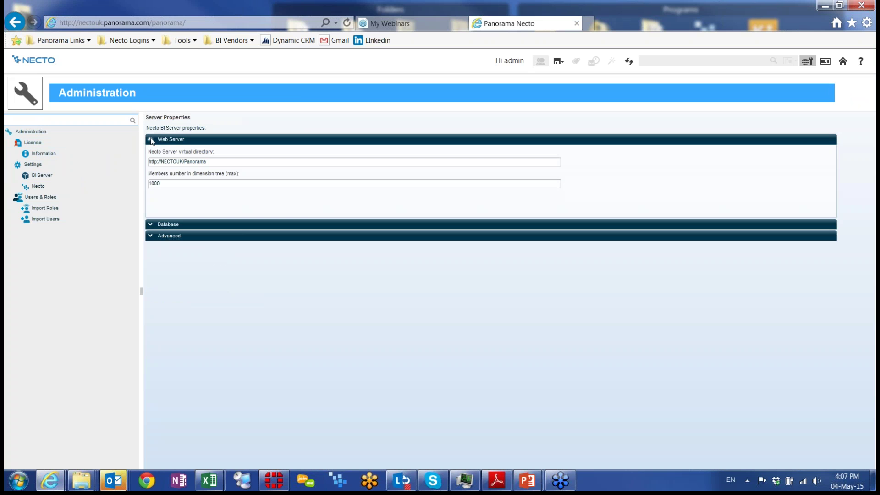
left_click(150, 139)
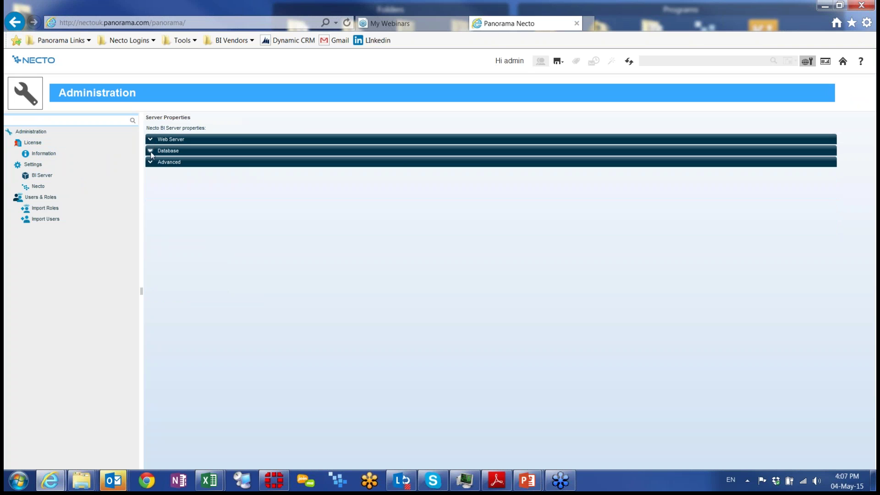
left_click(151, 151)
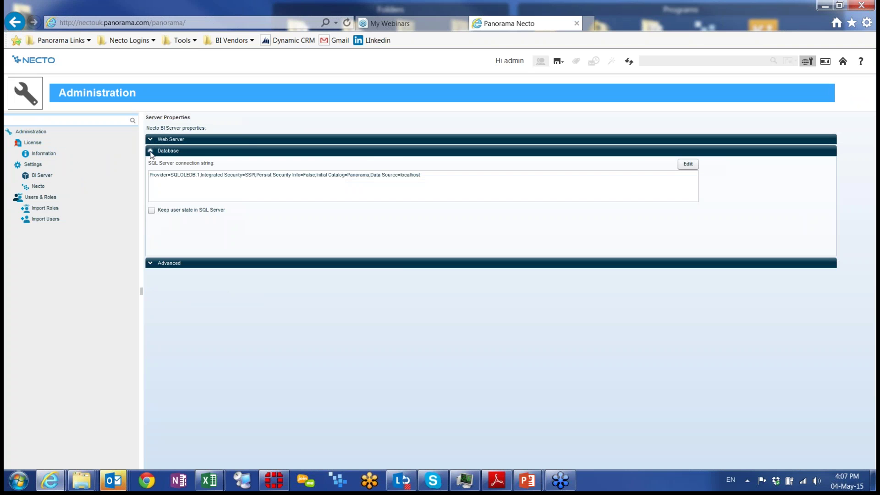
left_click(151, 152)
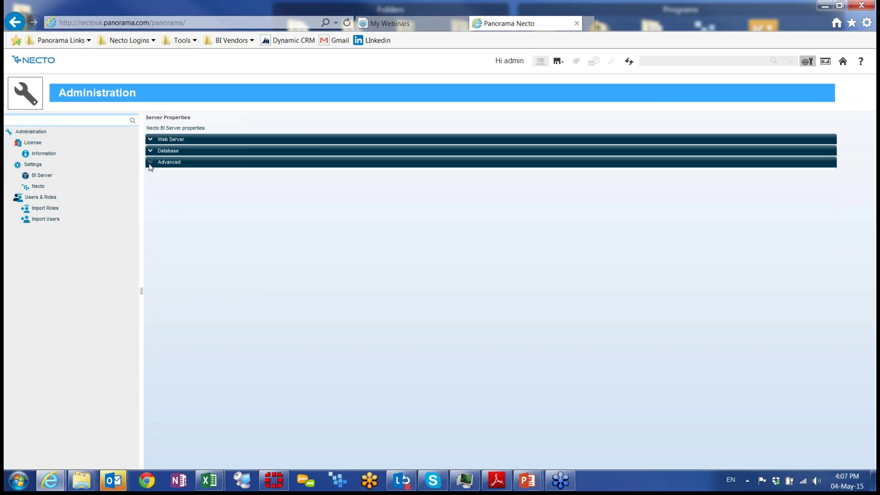
left_click(150, 163)
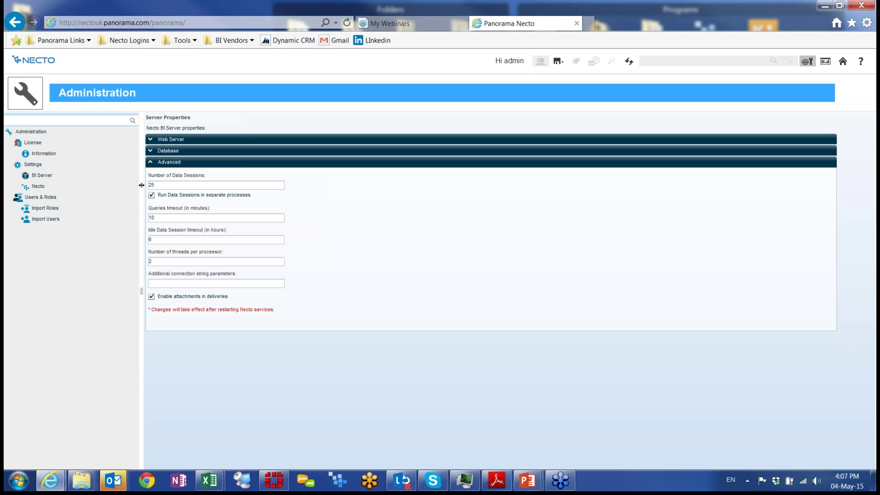
left_click(38, 187)
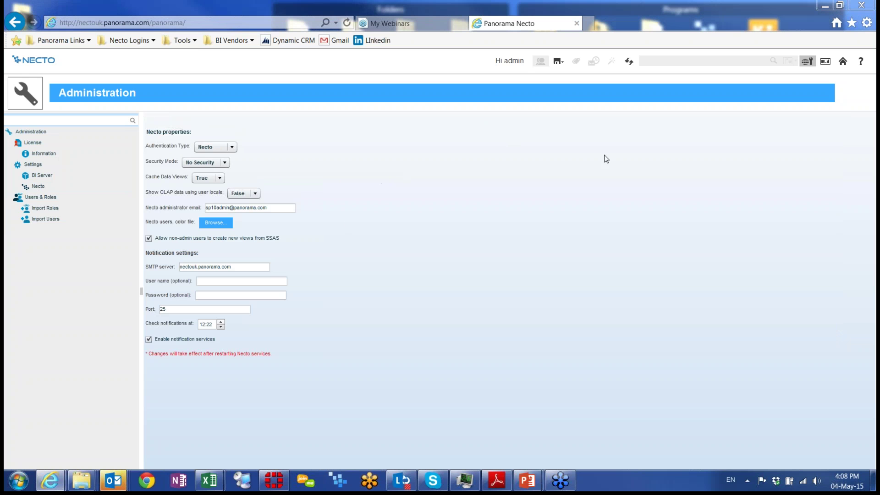
left_click(221, 147)
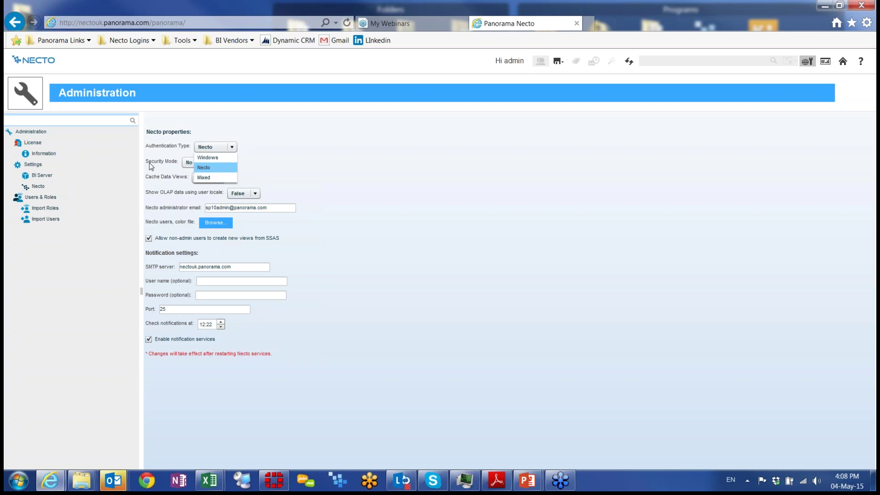
left_click(171, 146)
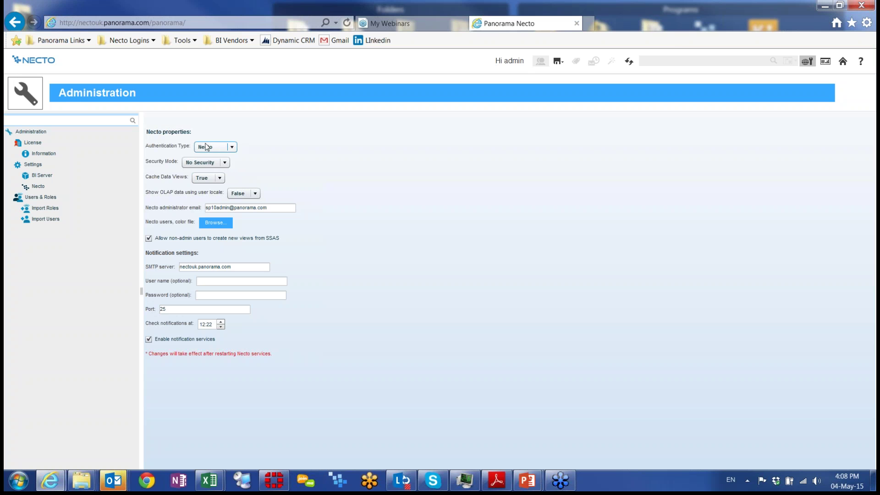
Duplicate the Necto tab and submit the administrator username and password on its login page.
right_click(506, 27)
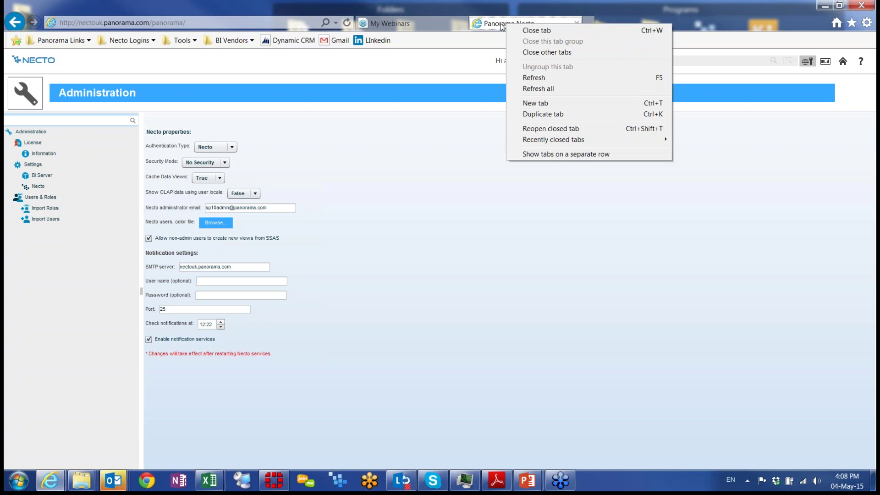
left_click(539, 115)
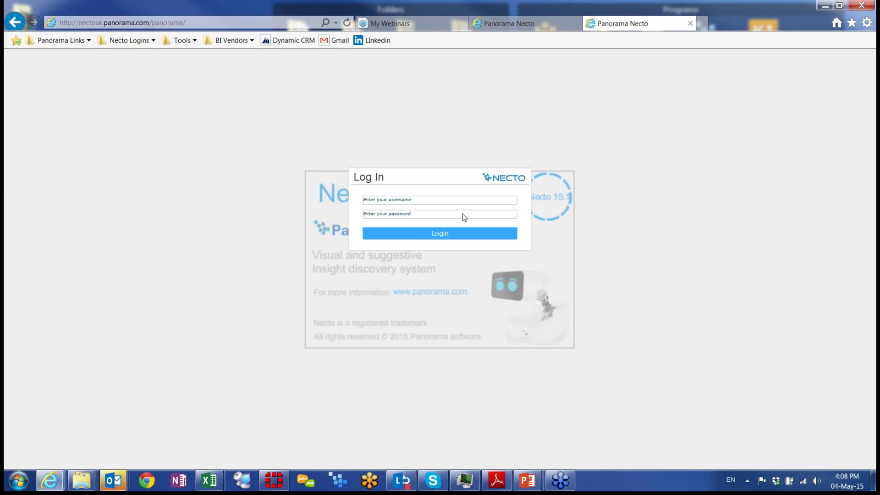
left_click(458, 200)
type("admin")
key("Tab")
type("***********")
key("Return")
Dismiss the incorrect login error, retype the password and log in to Necto 15.1.
left_click(440, 281)
left_click(448, 213)
double_click(449, 213)
type("**********")
key("Return")
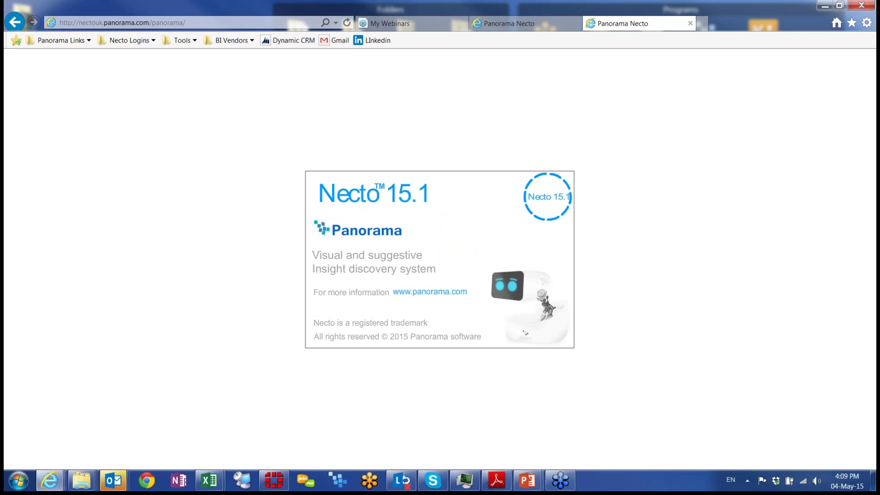
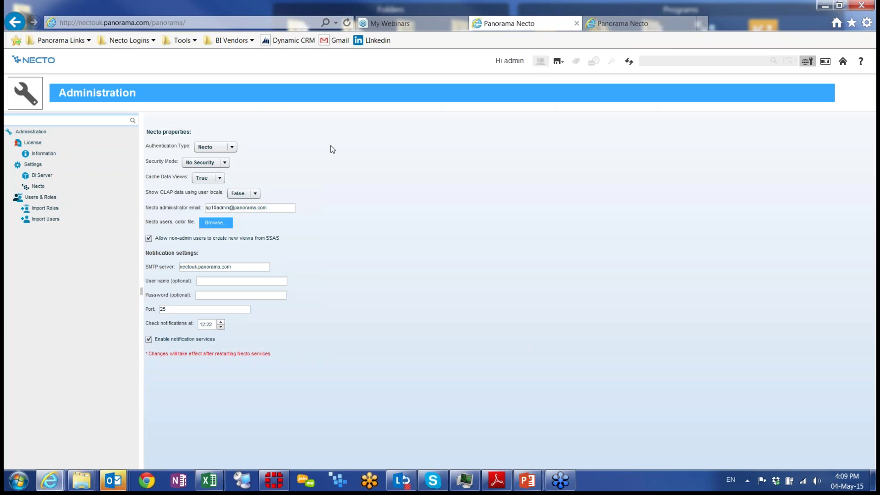
Review the Windows, Necto and Mixed authentication type options, then switch browser tabs.
left_click(214, 148)
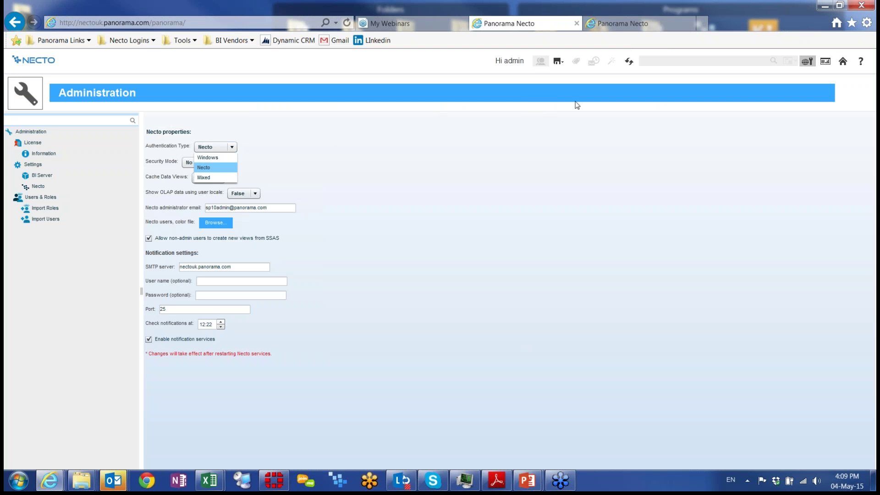
left_click(642, 23)
Load the Necto IL Recent Workbooks page from 'nectoil' in a new tab, then return to Administration.
left_click(704, 23)
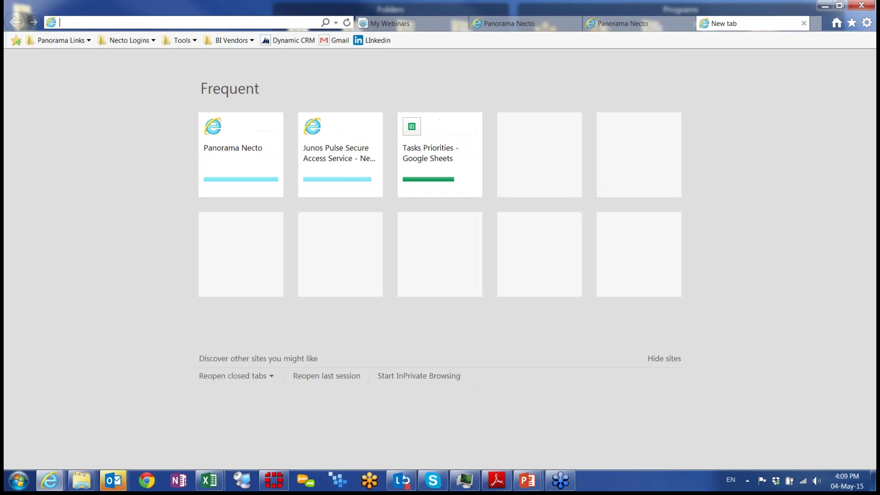
type("nectoil.panorama.com/")
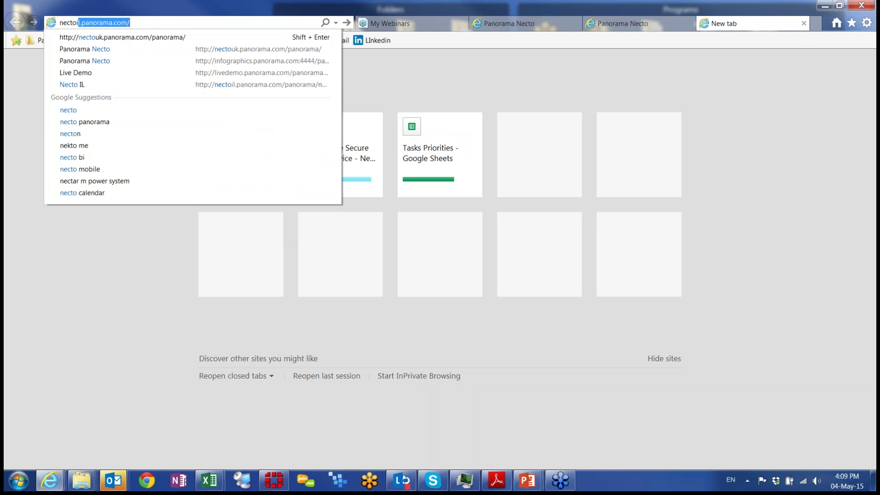
key("Down")
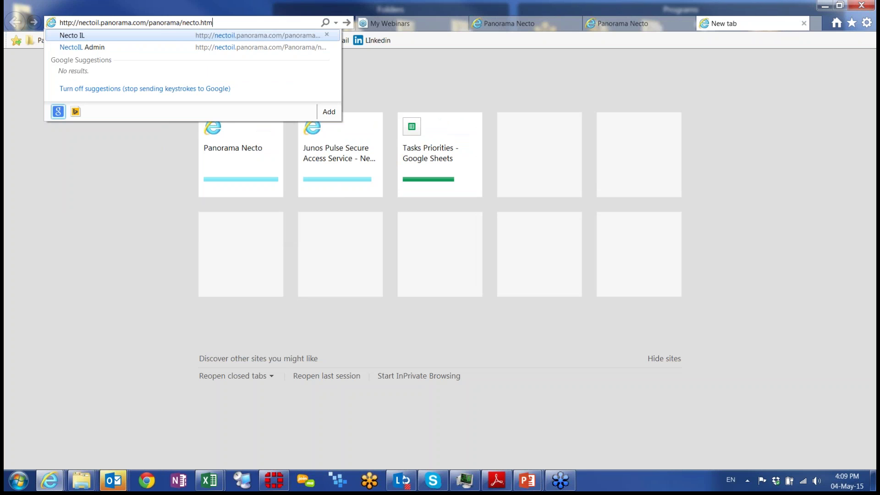
key("Return")
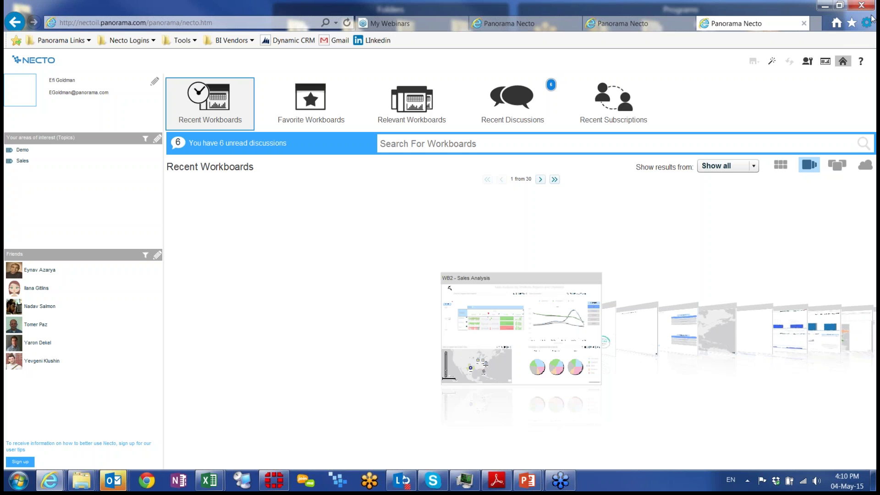
left_click(514, 23)
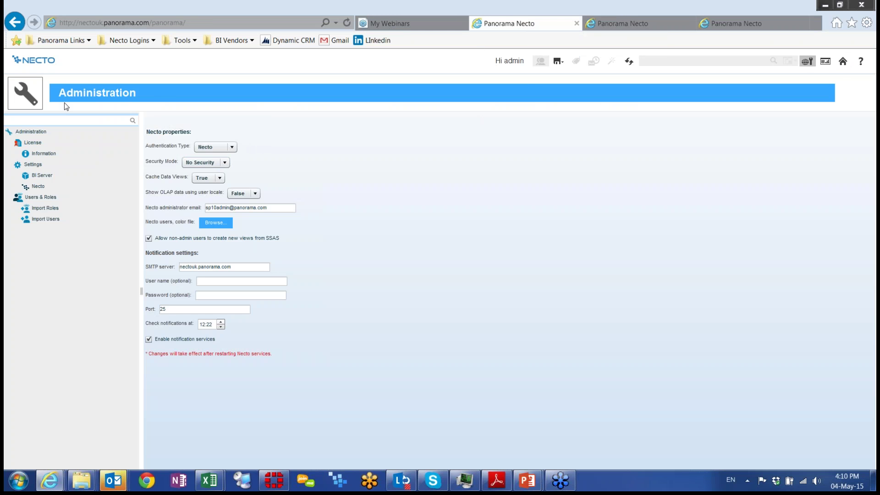
Open the Roles page under Administration and view the Everyone role's details and members.
left_click(25, 93)
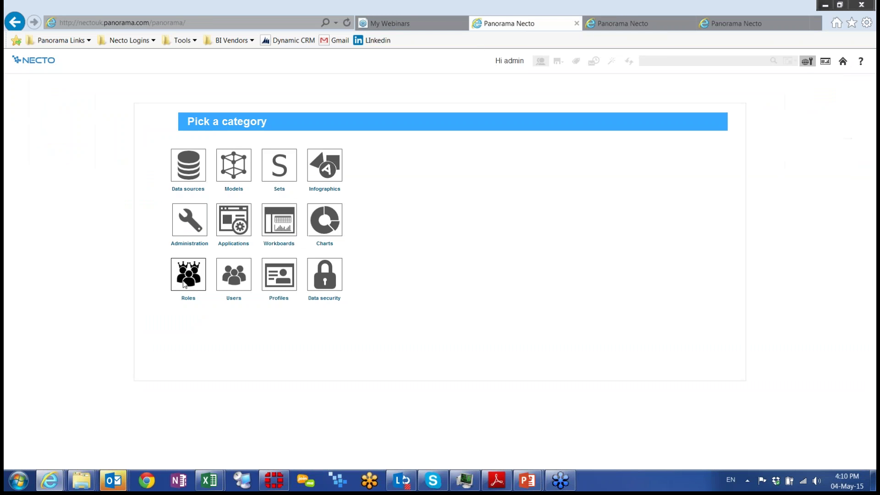
left_click(189, 274)
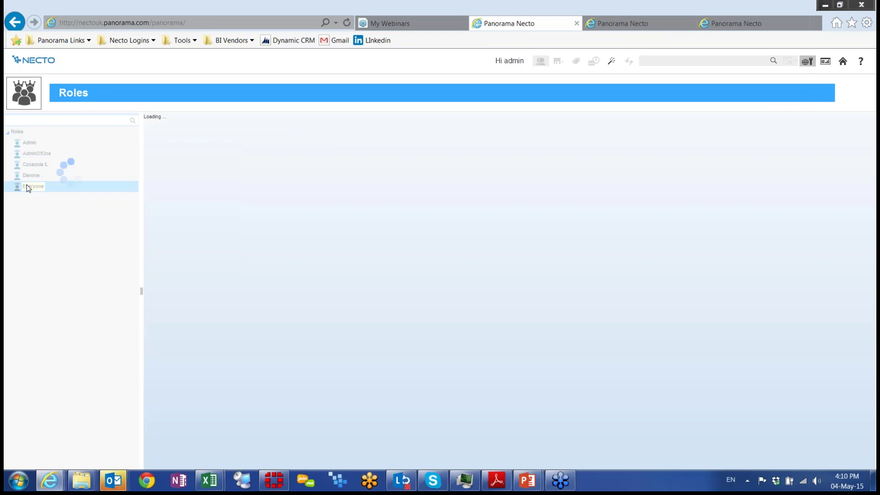
left_click(27, 186)
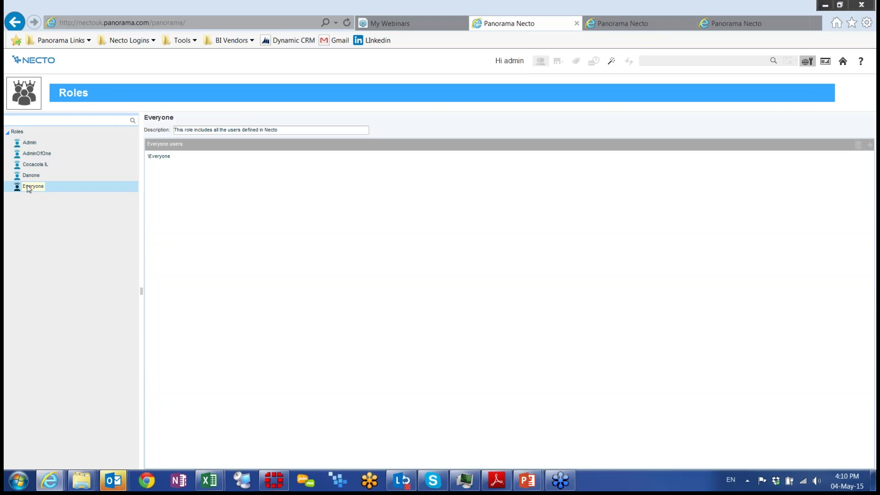
View the Admin role's description and users, then go back to Pick a category.
mouse_move(29, 190)
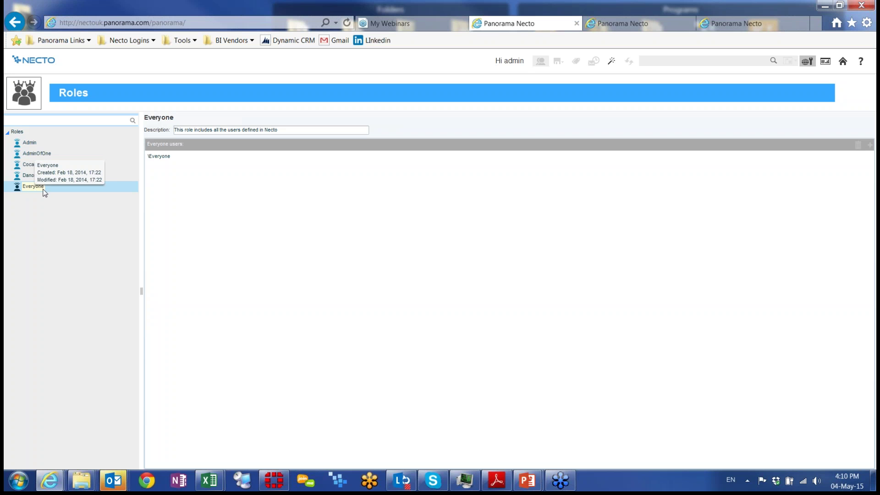
mouse_move(27, 145)
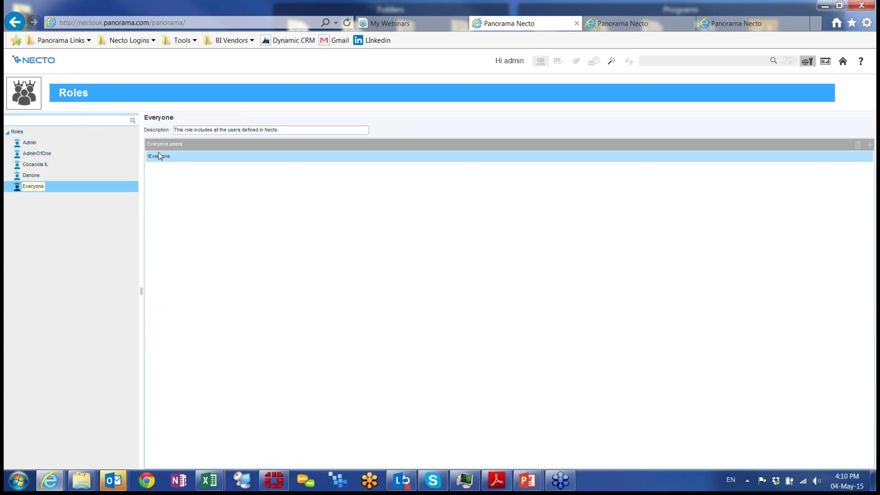
left_click(29, 143)
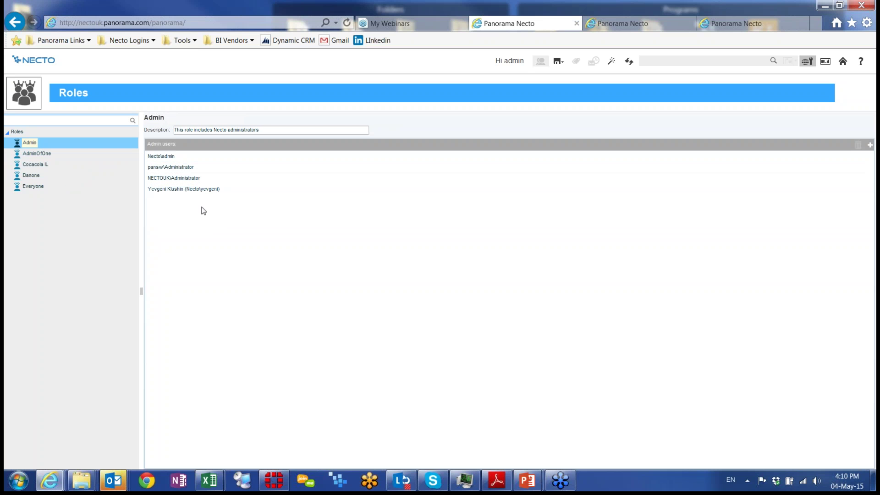
left_click(22, 101)
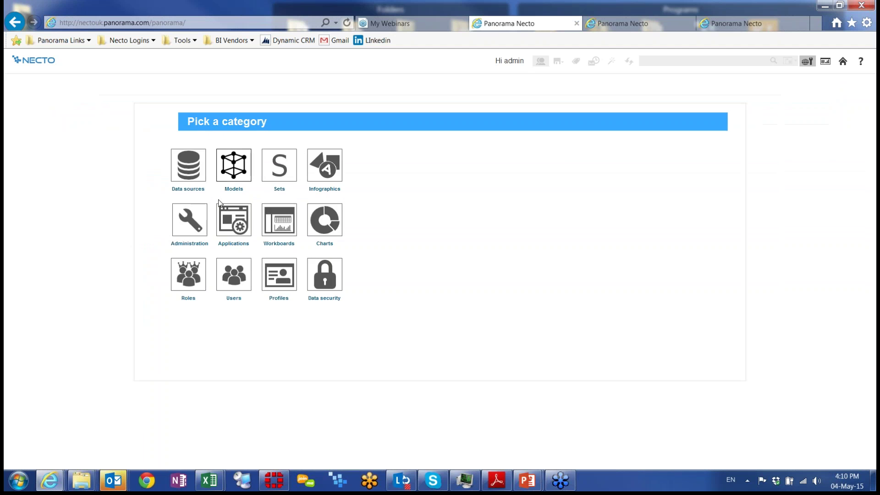
Show Settings > Necto authentication options, keep Necto, then display the Necto Architecture PowerPoint slide.
left_click(189, 220)
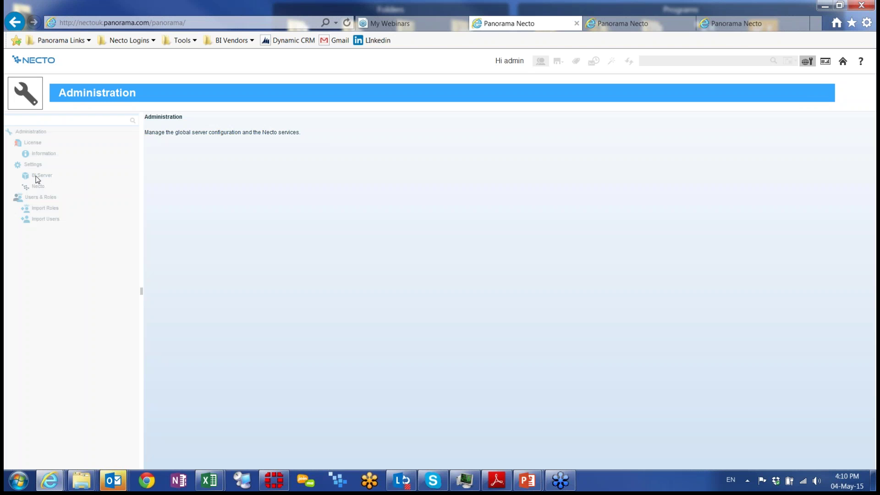
left_click(39, 187)
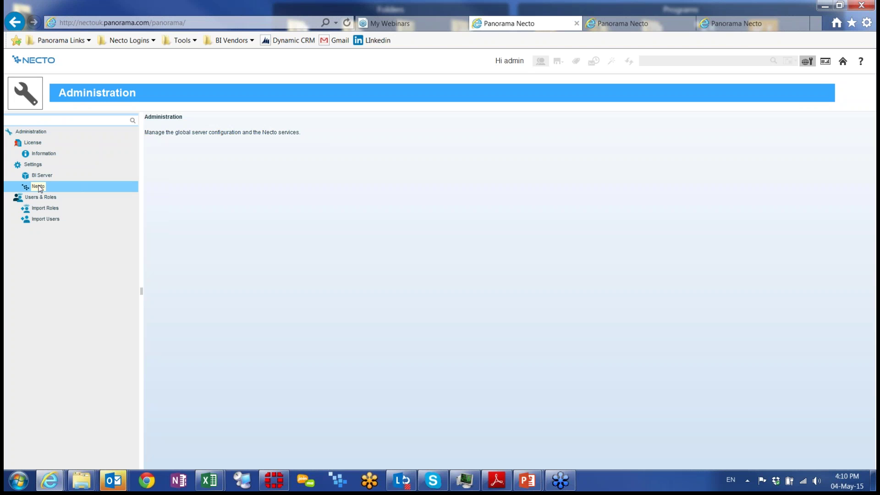
left_click(211, 149)
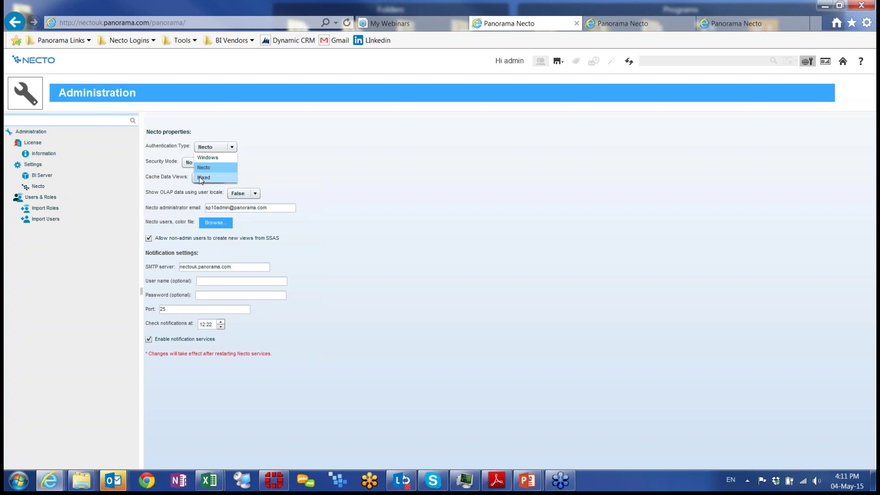
left_click(328, 143)
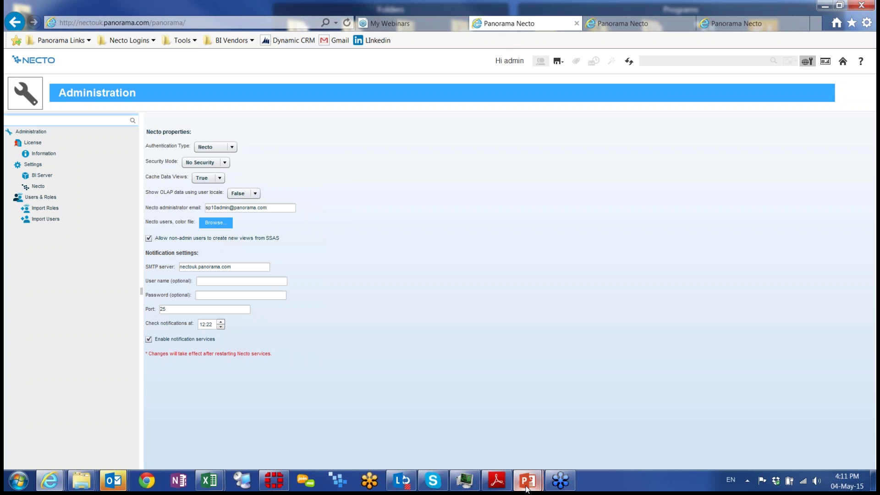
mouse_move(527, 480)
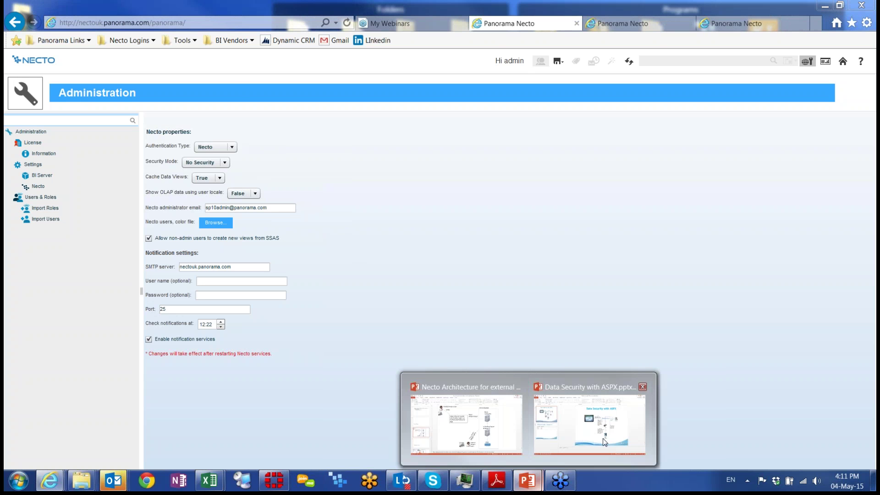
left_click(466, 406)
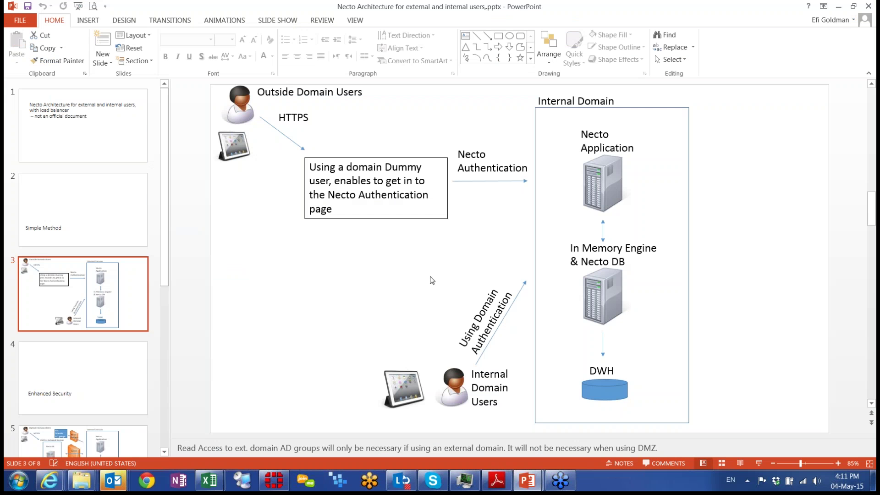
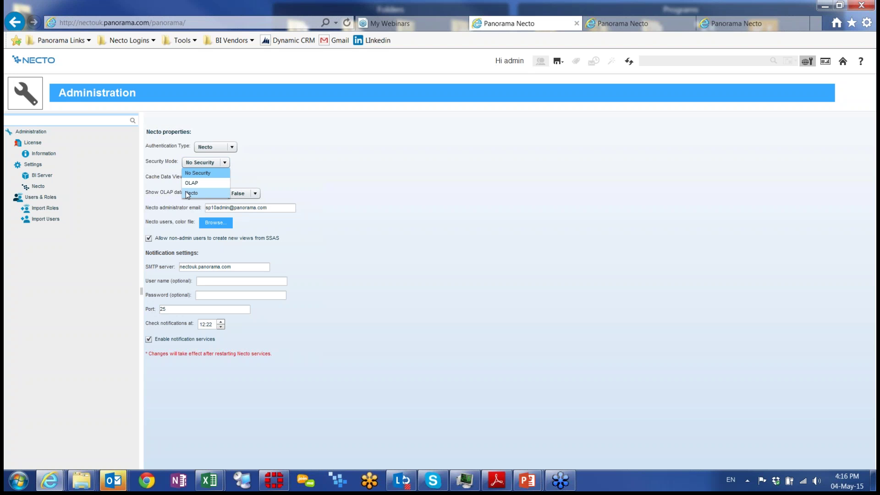
Leave Security Mode at No Security and highlight the administrator email and SMTP server fields.
left_click(157, 168)
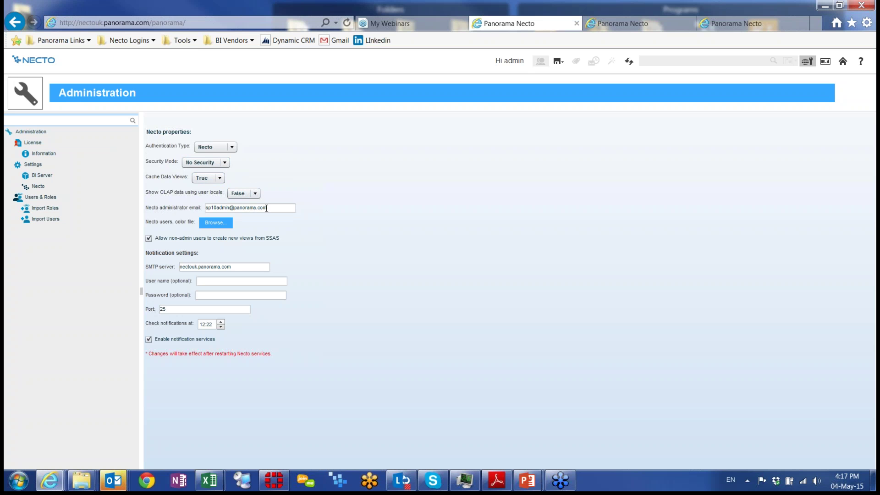
left_click_drag(266, 208, 192, 209)
left_click_drag(182, 267, 240, 267)
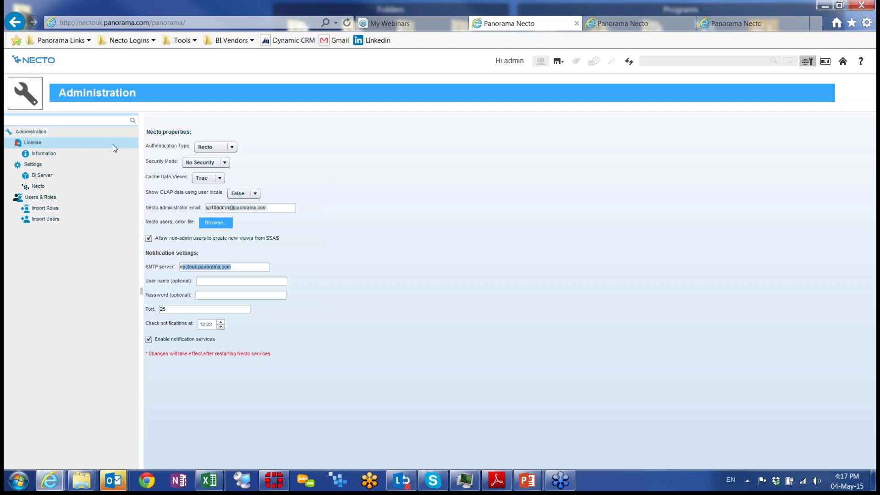
Look over the Import Roles settings and its OLAP data source field, then switch to Import Users.
left_click(41, 212)
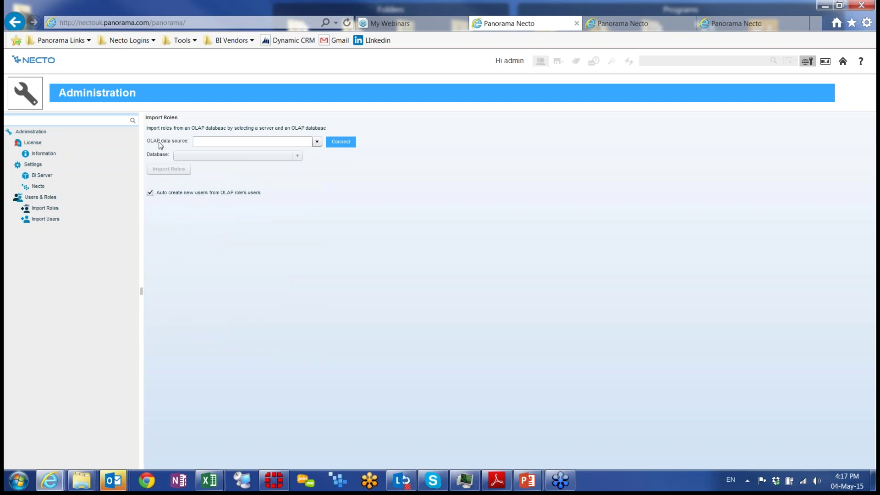
left_click(212, 143)
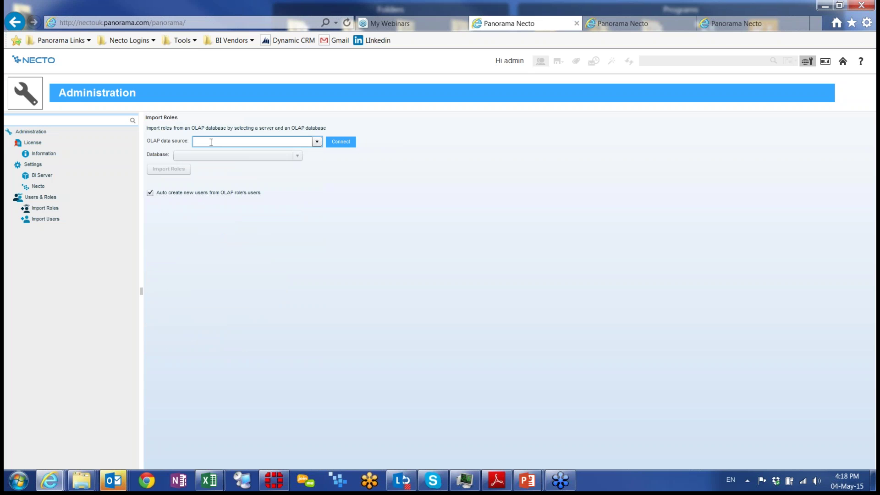
left_click(39, 221)
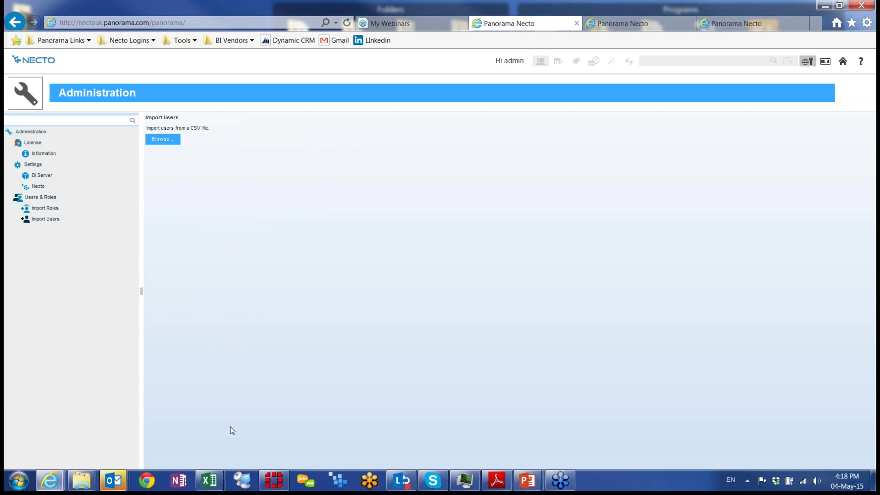
Go back to the Pick a category grid via the Administration icon.
mouse_move(209, 489)
left_click(32, 98)
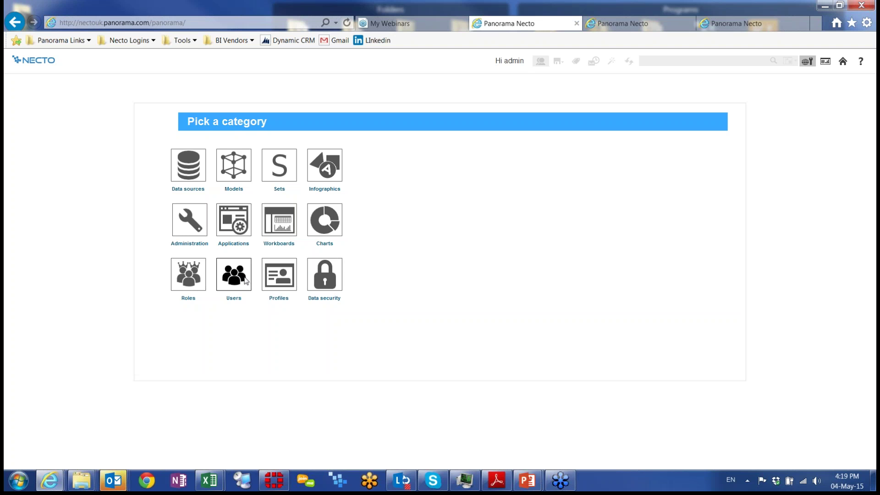
Open the Users category and look through the Necto folder's user accounts.
left_click(239, 278)
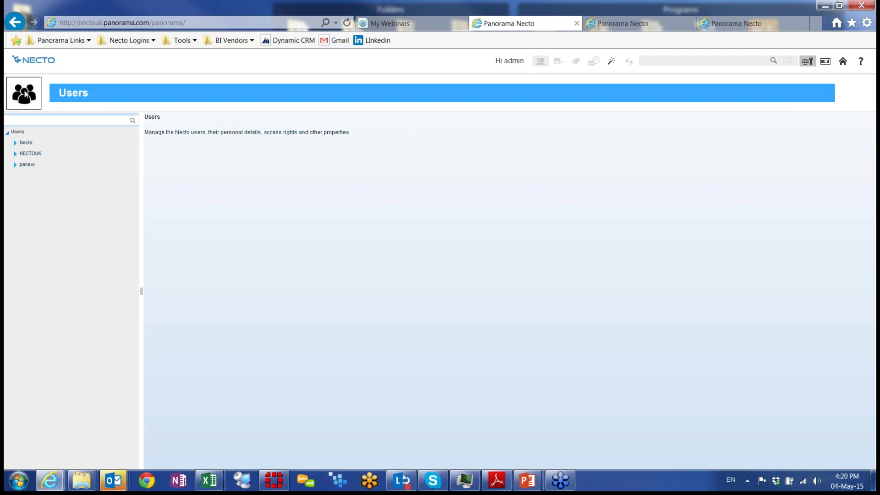
left_click(15, 143)
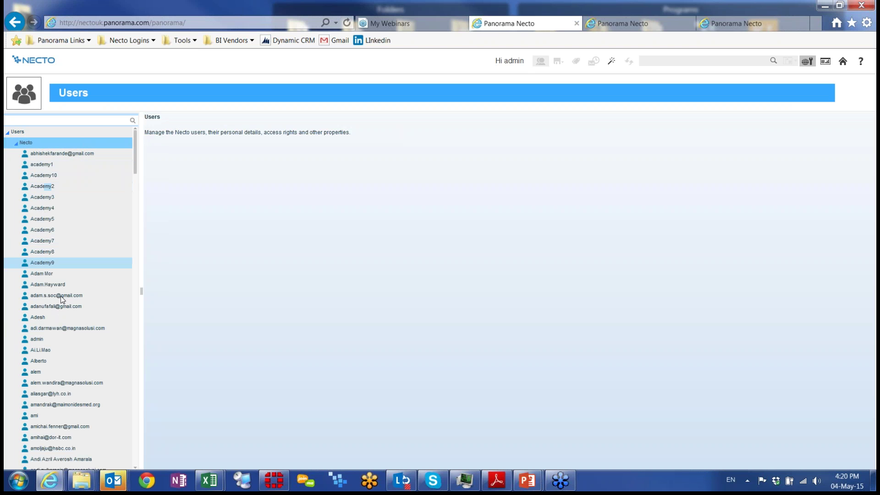
scroll(42, 447, "down", 20)
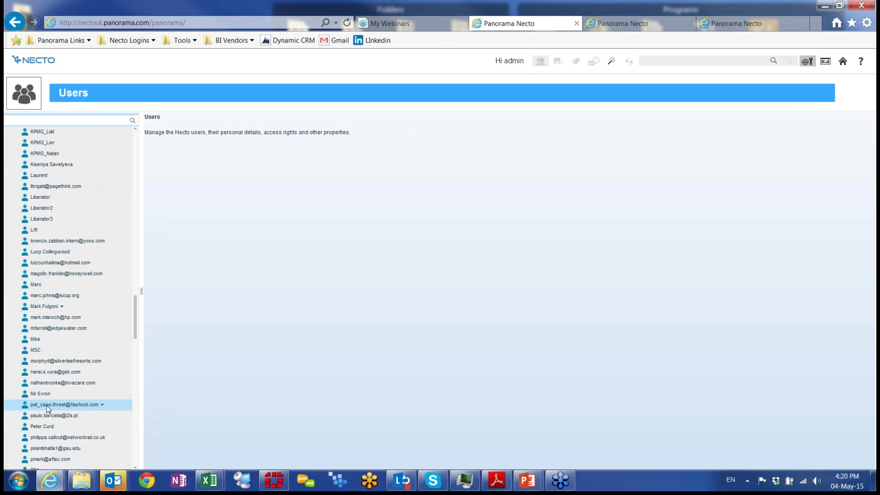
scroll(45, 414, "up", 20)
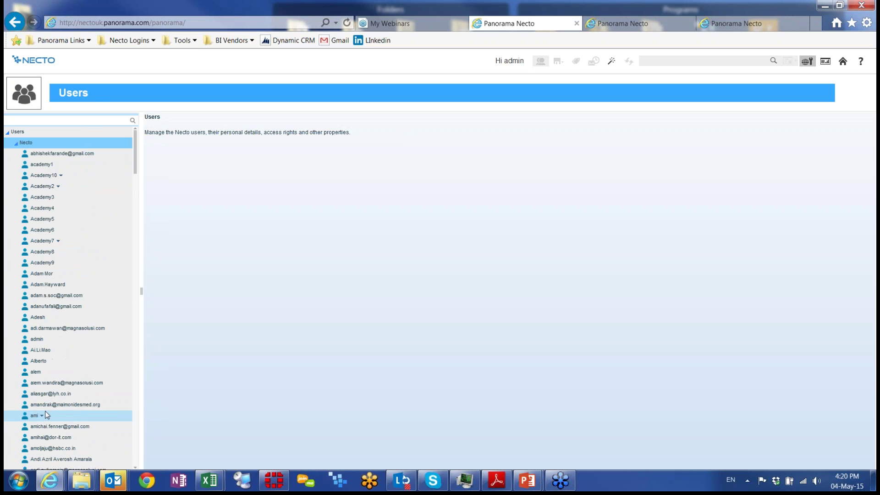
left_click(16, 144)
Browse the NECTOUK and pansw users, then expand the Necto folder again.
left_click(15, 154)
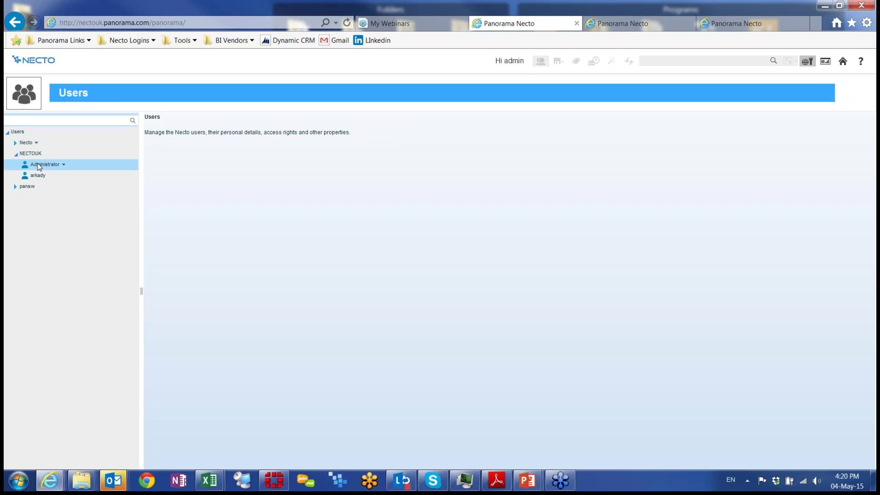
left_click(43, 165)
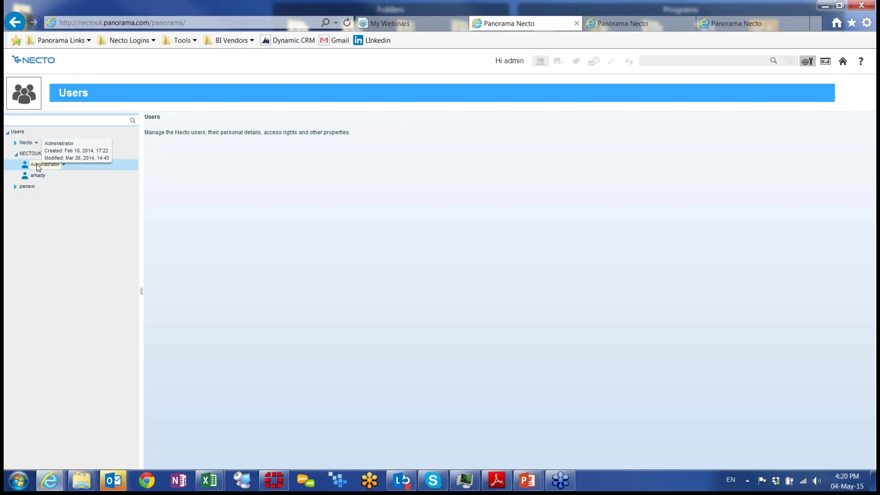
left_click(38, 176)
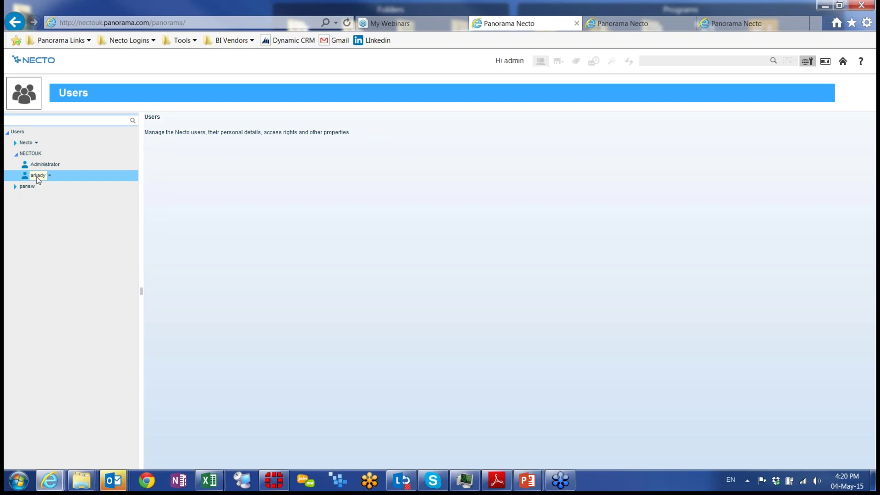
left_click(15, 187)
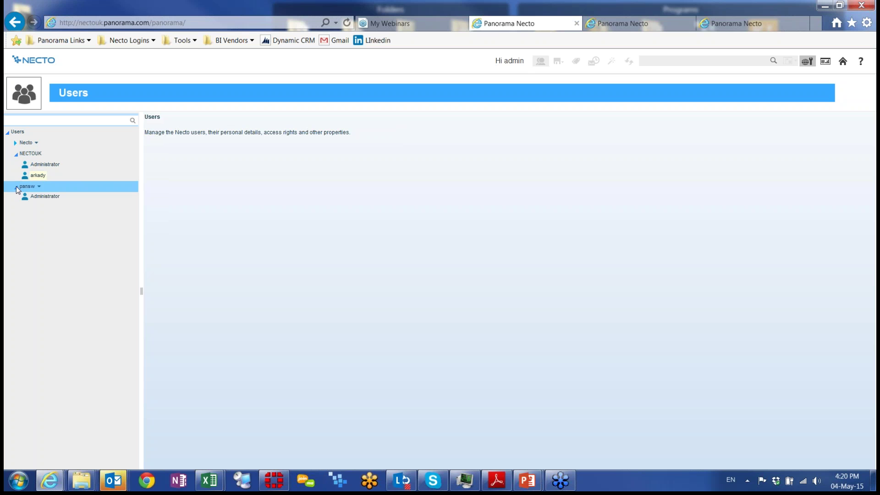
left_click(38, 197)
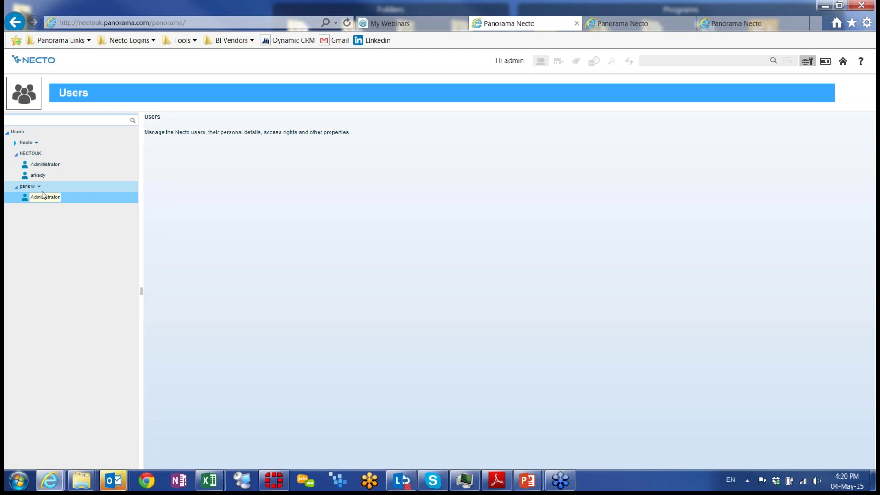
left_click(25, 188)
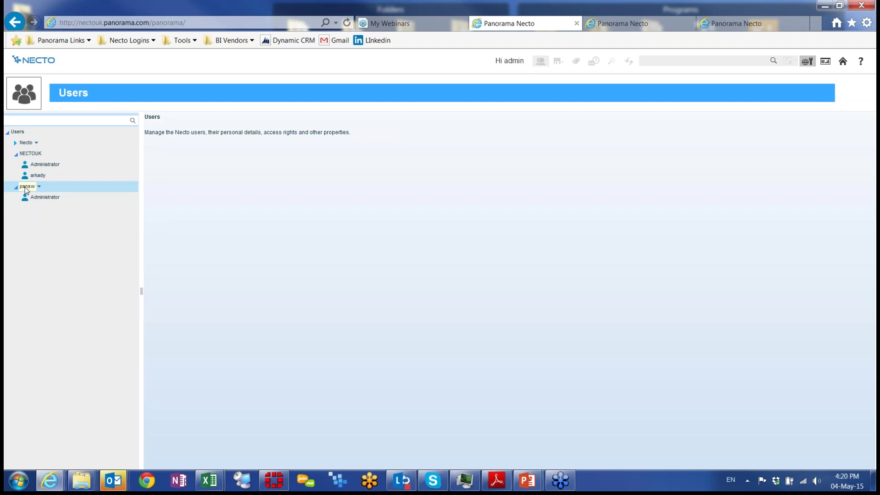
left_click(16, 188)
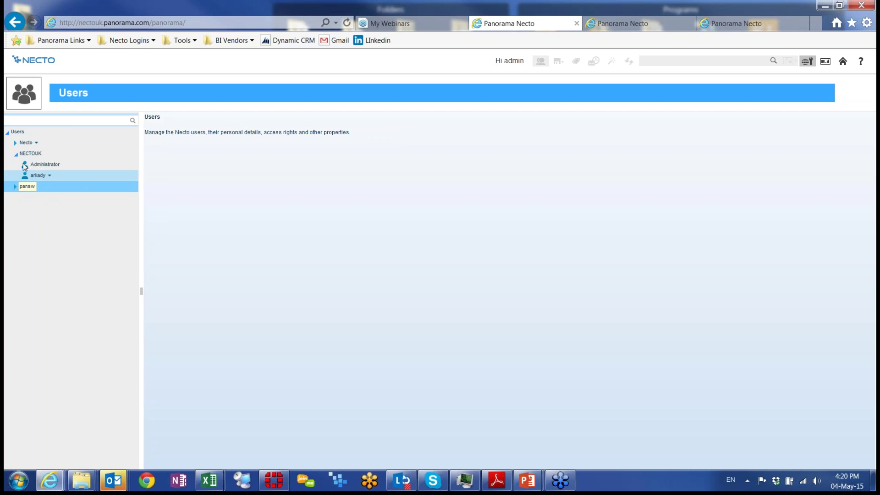
left_click(16, 154)
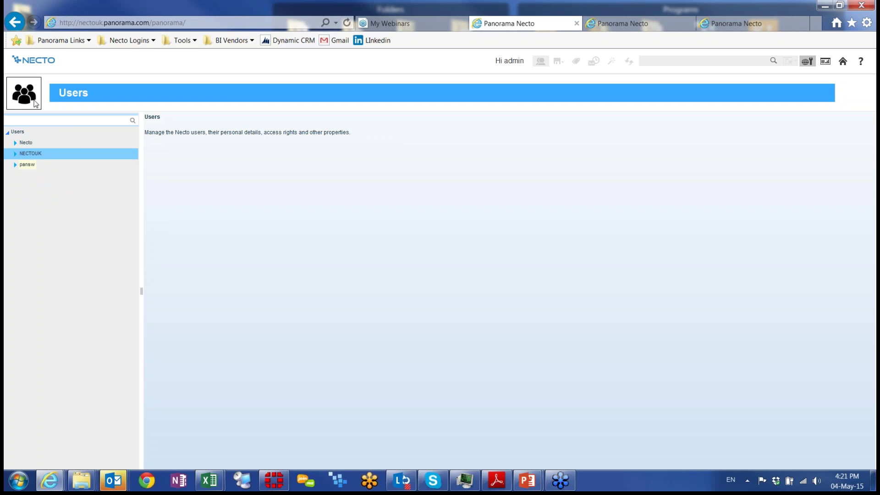
left_click(14, 143)
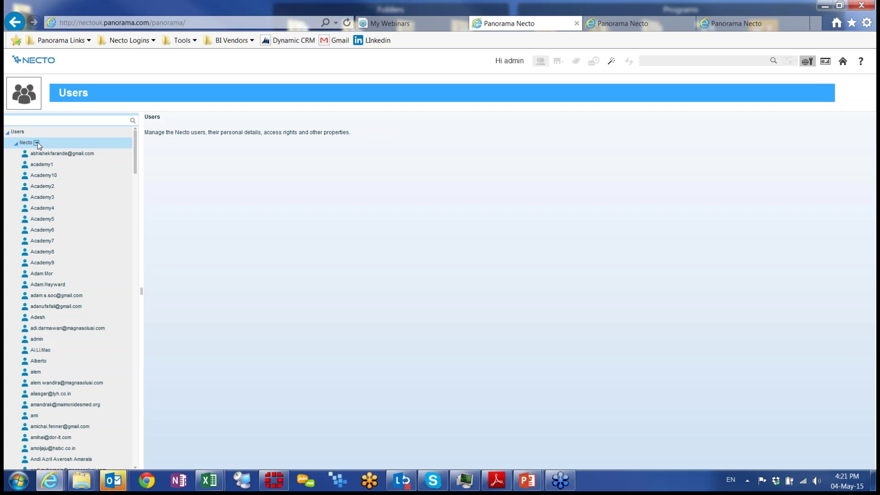
Create user 'webinar' in the Necto folder, dismissing the profile picture chooser without a choice.
left_click(37, 143)
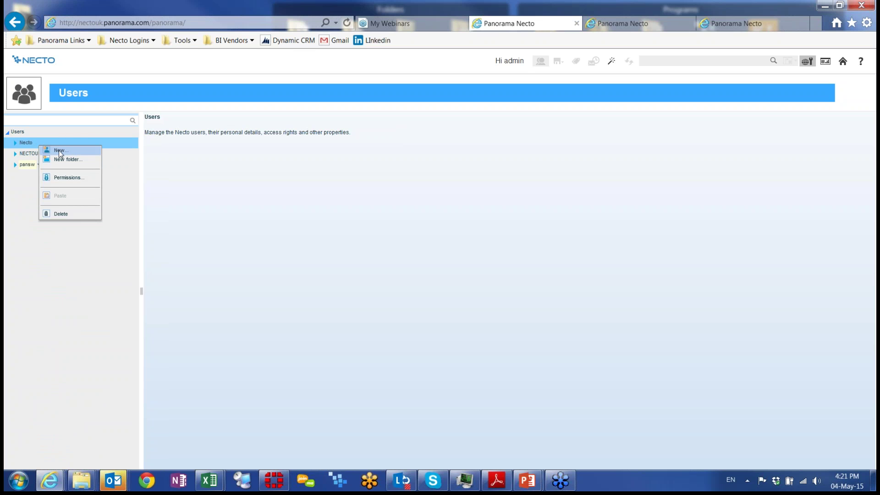
left_click(58, 151)
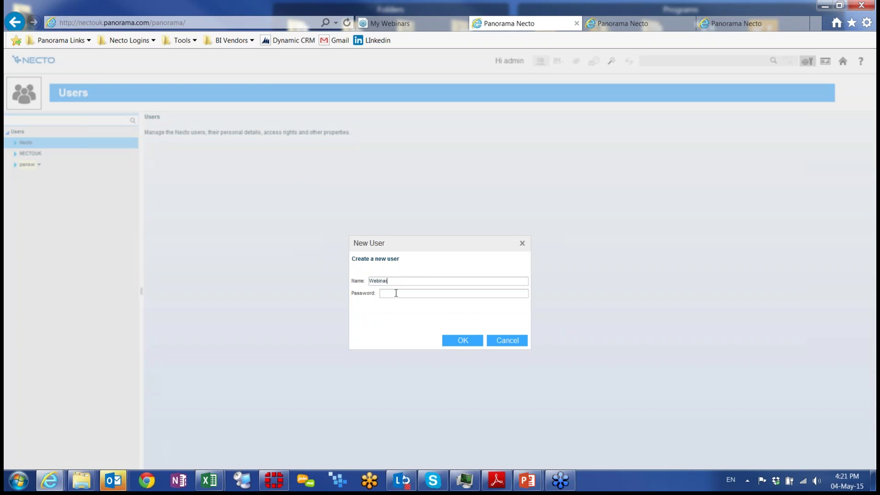
type("webinar")
left_click(459, 340)
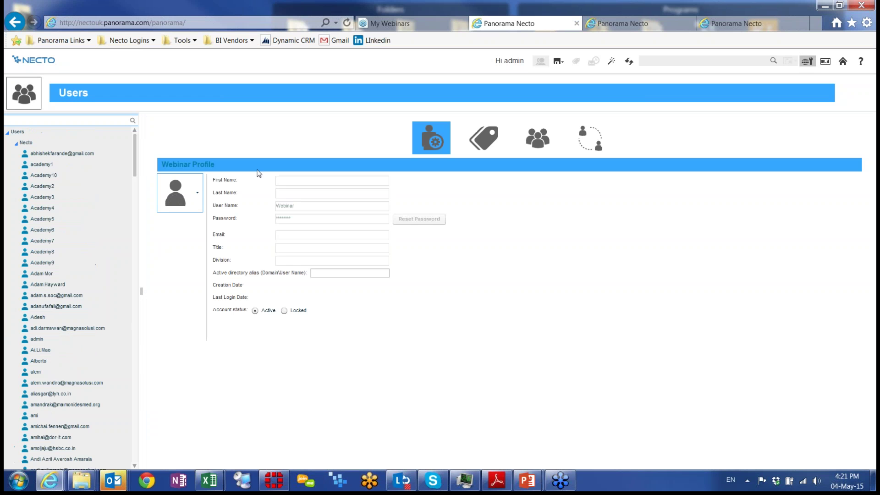
left_click(197, 193)
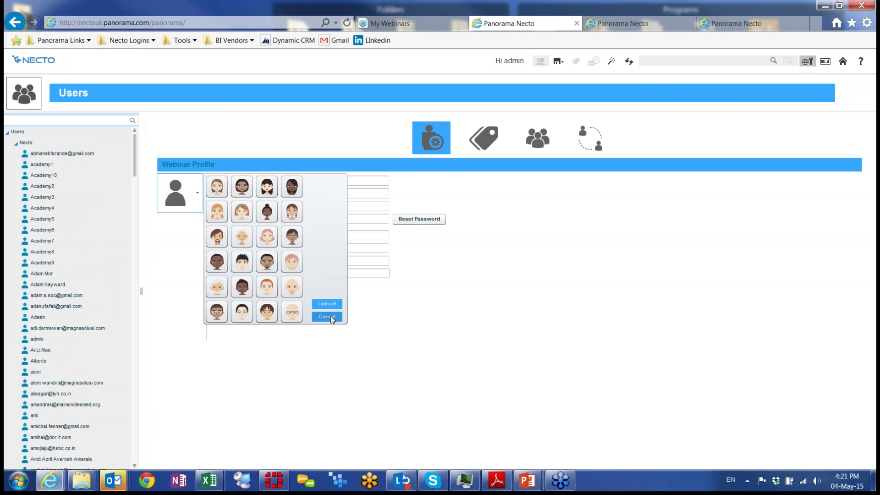
left_click(331, 316)
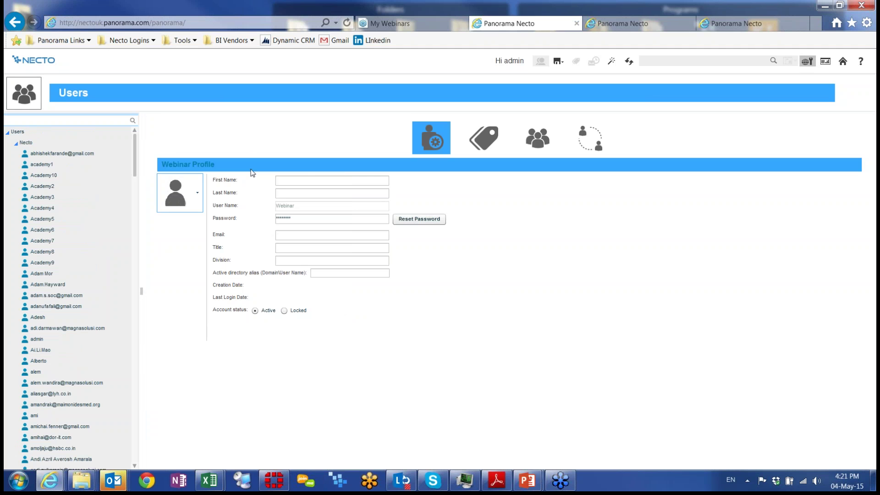
Fill in the Webinar user's first name, last name and email fields.
left_click(303, 181)
key("Tab")
left_click(310, 235)
key("Tab")
left_click_drag(311, 218, 267, 224)
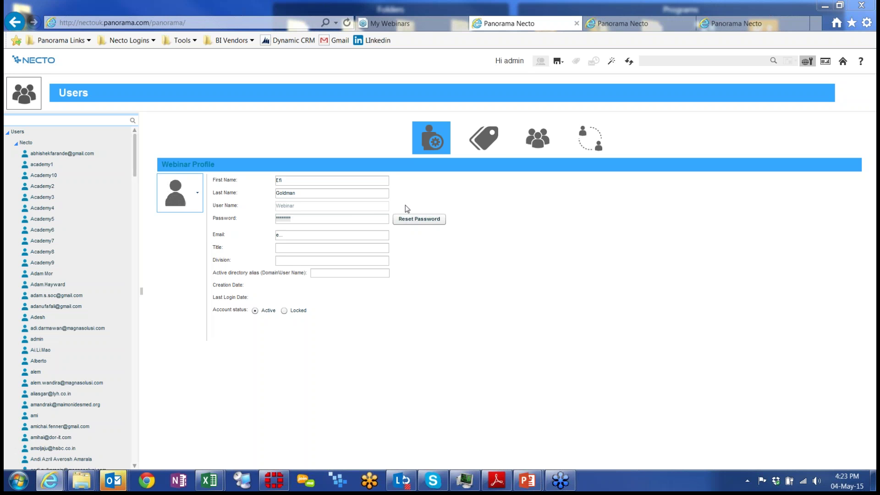
Check the Webinar user's topics of interest, then save the profile with the first save option.
left_click(488, 134)
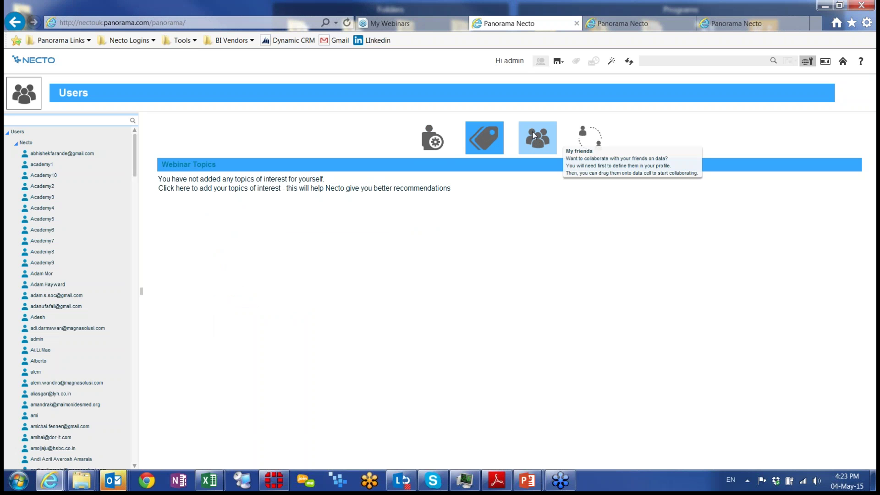
left_click(434, 138)
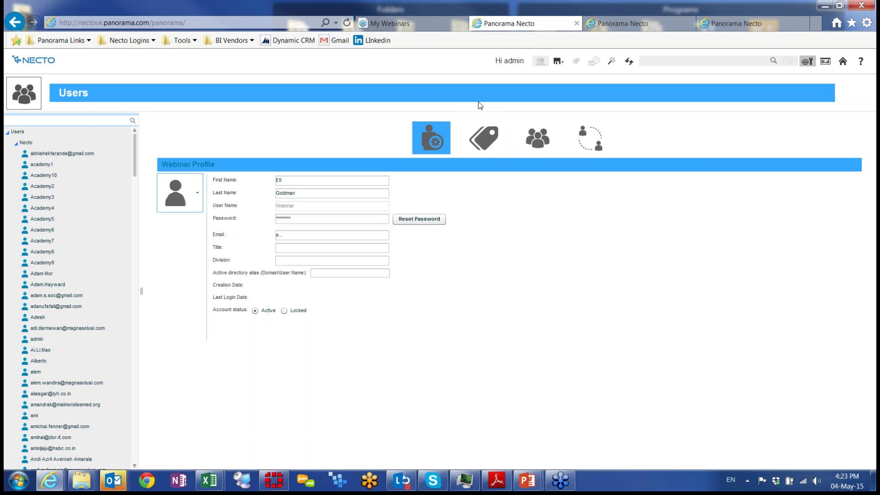
left_click(560, 63)
left_click(558, 74)
Create a new role named 'Webinar Role' on the Roles page.
left_click(24, 93)
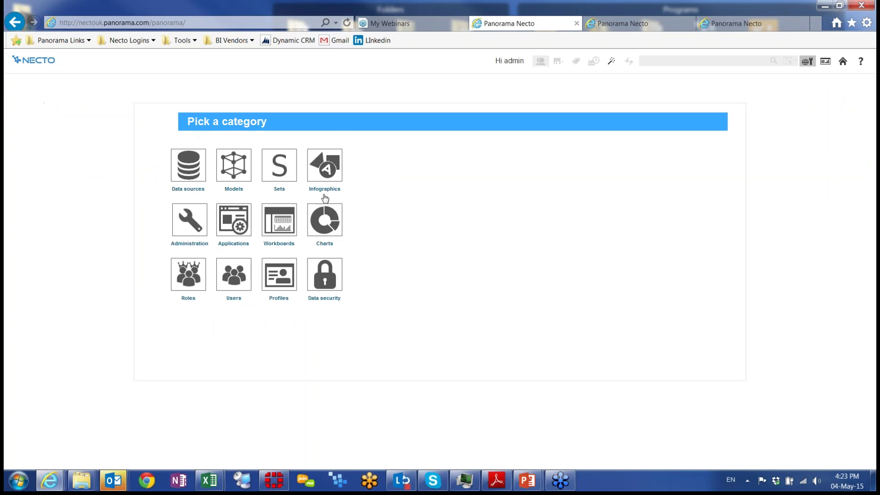
left_click(188, 274)
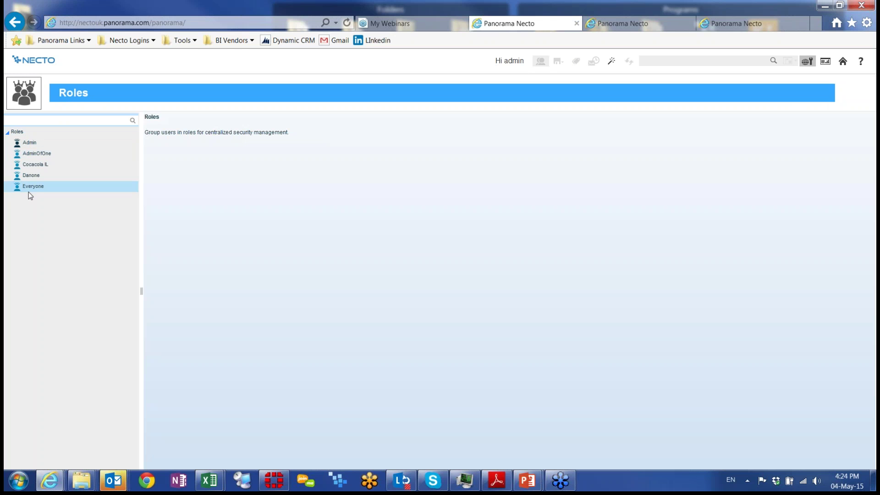
left_click(28, 132)
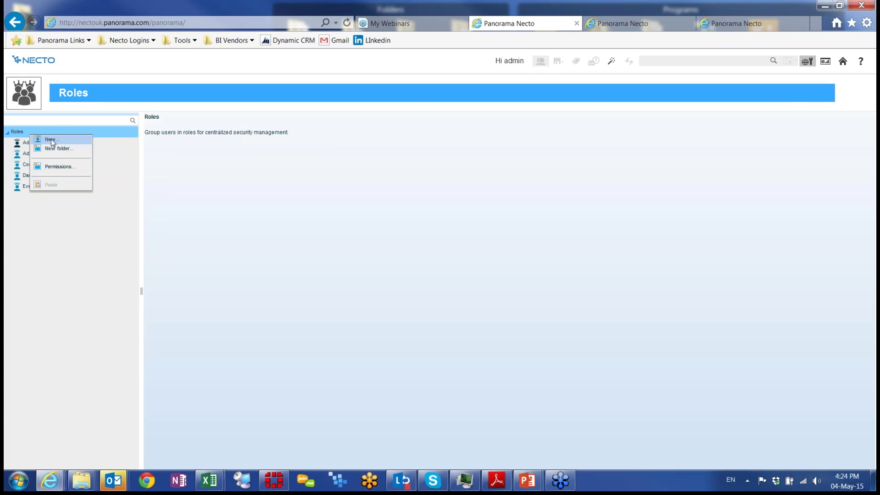
left_click(50, 139)
type("Webina")
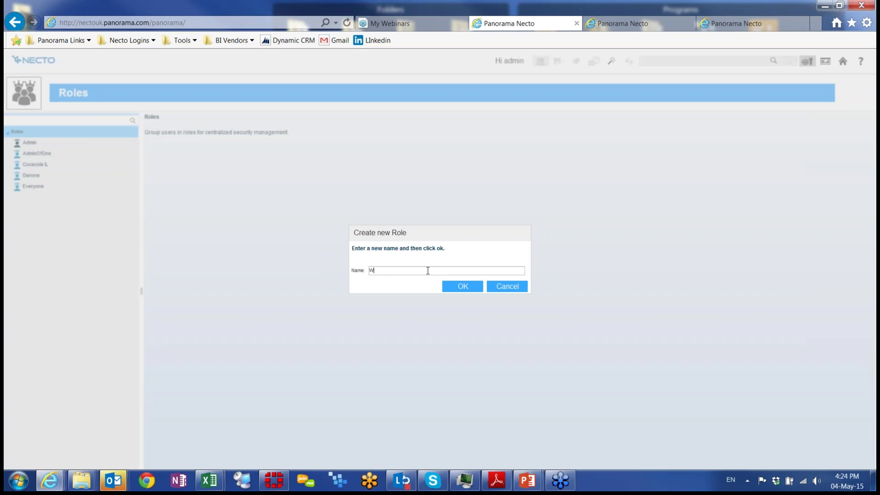
type("r Role")
left_click(461, 282)
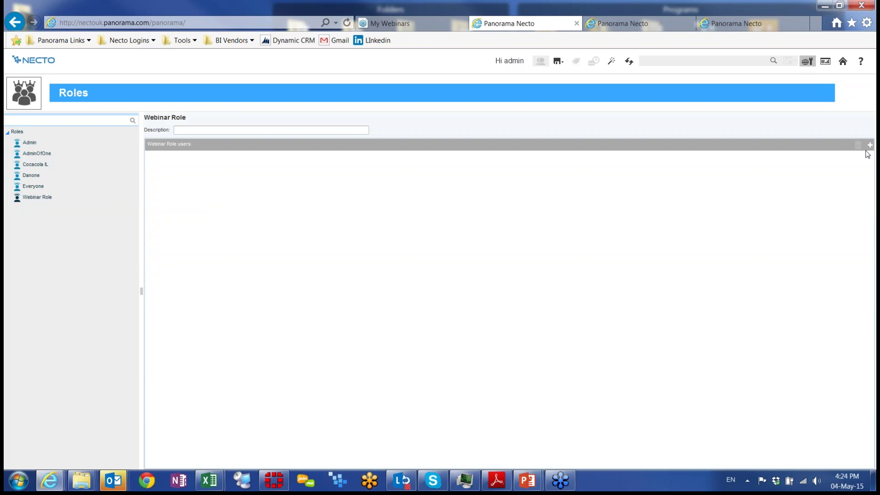
Add the ten Academy users to Webinar Role and return to the category overview.
left_click(871, 146)
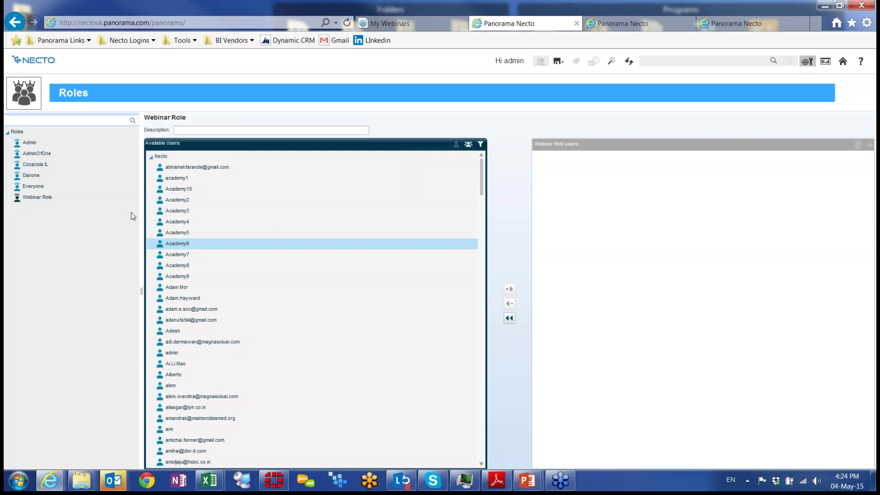
left_click(175, 178)
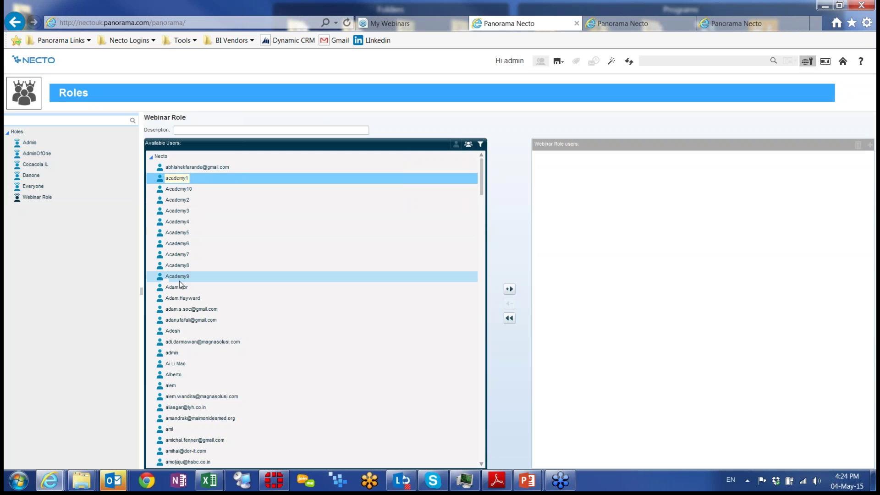
left_click(177, 279, "shift")
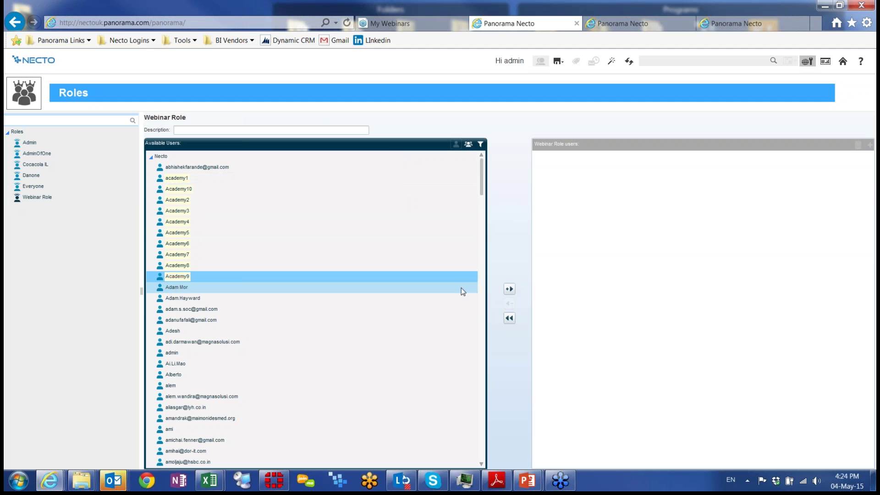
left_click(509, 290)
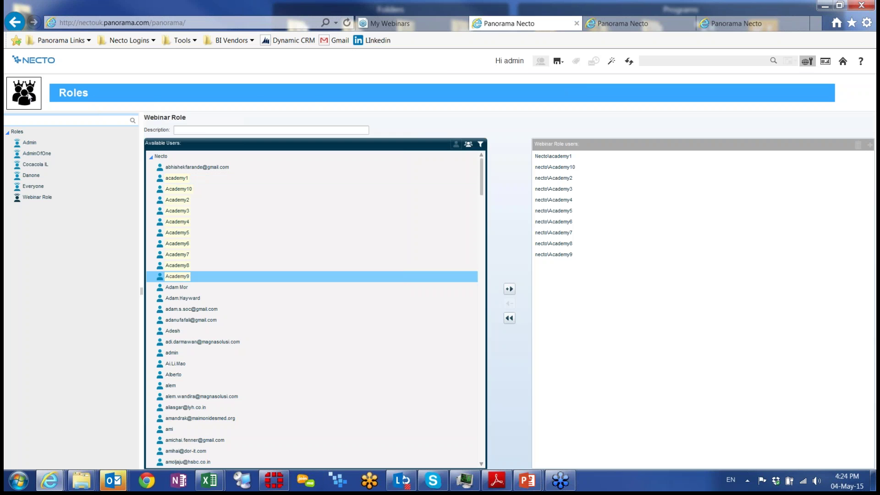
left_click(29, 95)
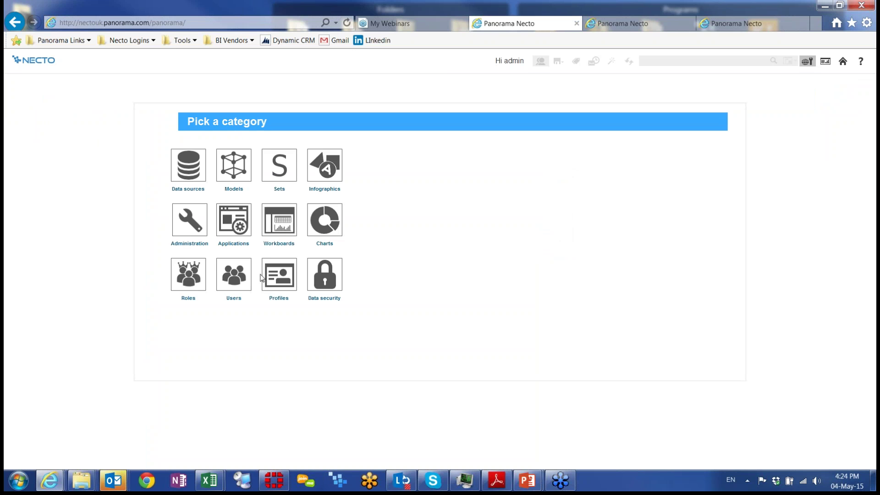
Under the Data security node, create a definition named 'Webinar Data Security'.
left_click(340, 274)
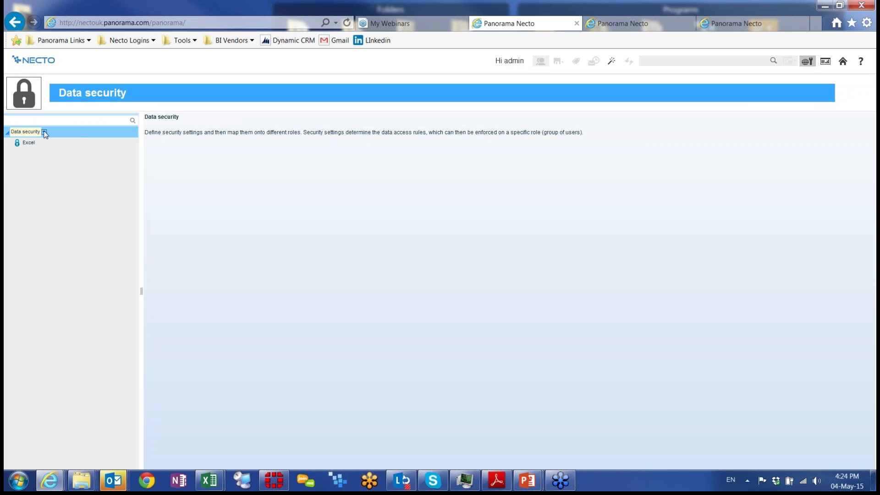
left_click(44, 132)
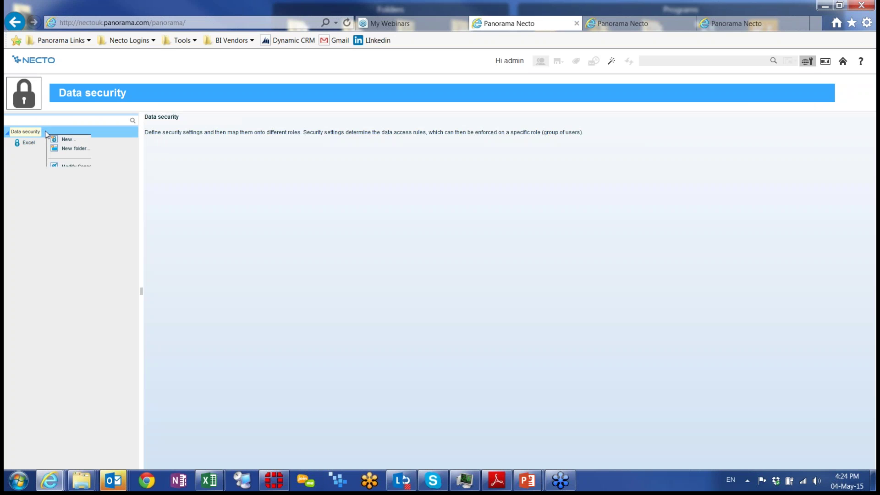
left_click(72, 138)
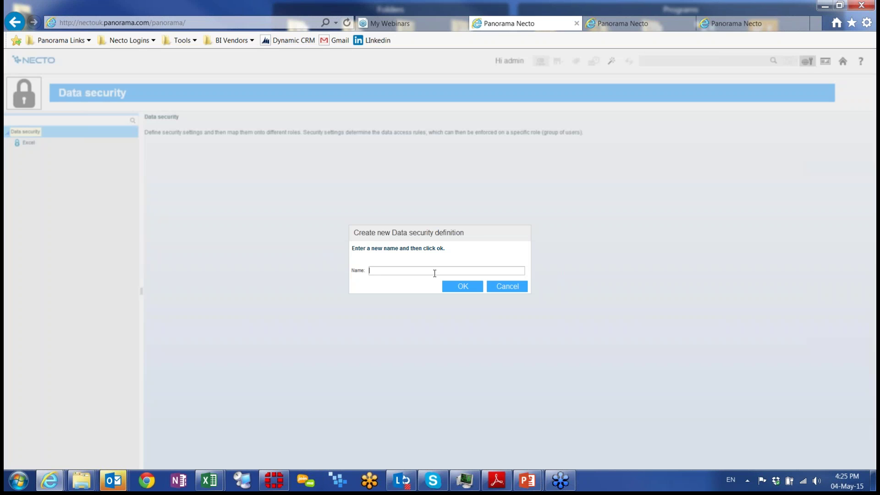
type("Webinar Data Security")
left_click(462, 287)
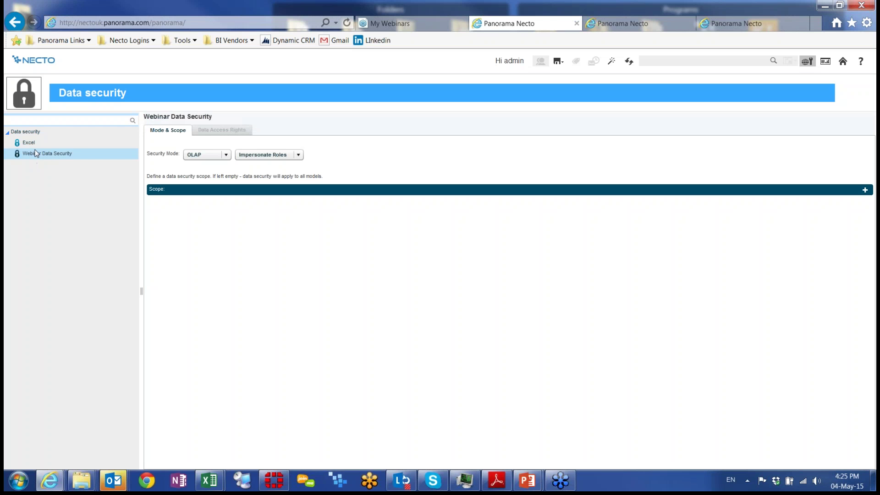
Switch Webinar Data Security's security mode to Necto.
mouse_move(62, 152)
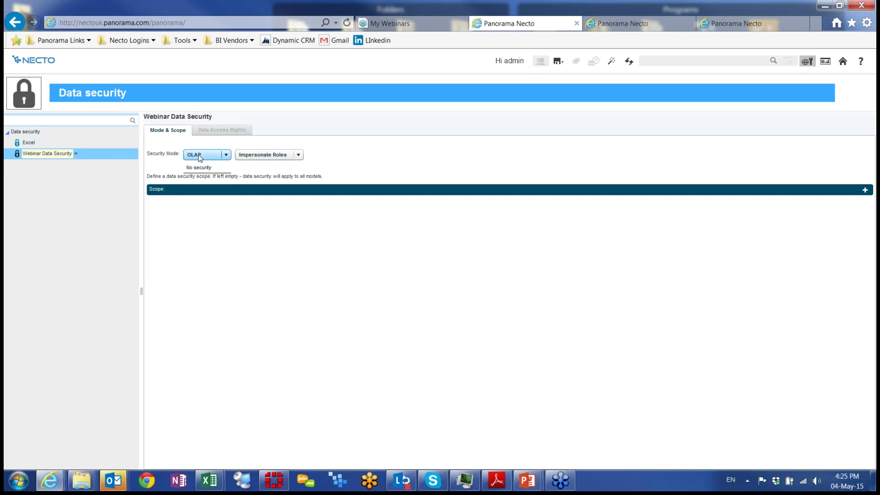
left_click(216, 156)
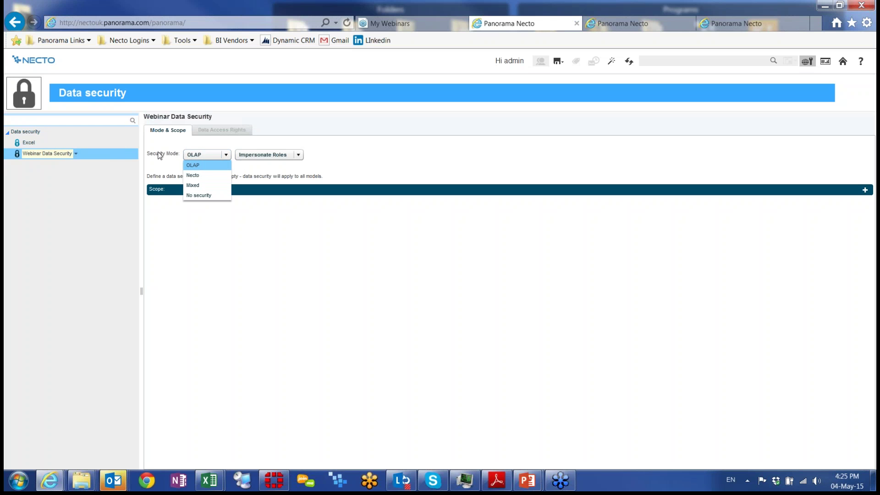
left_click(204, 176)
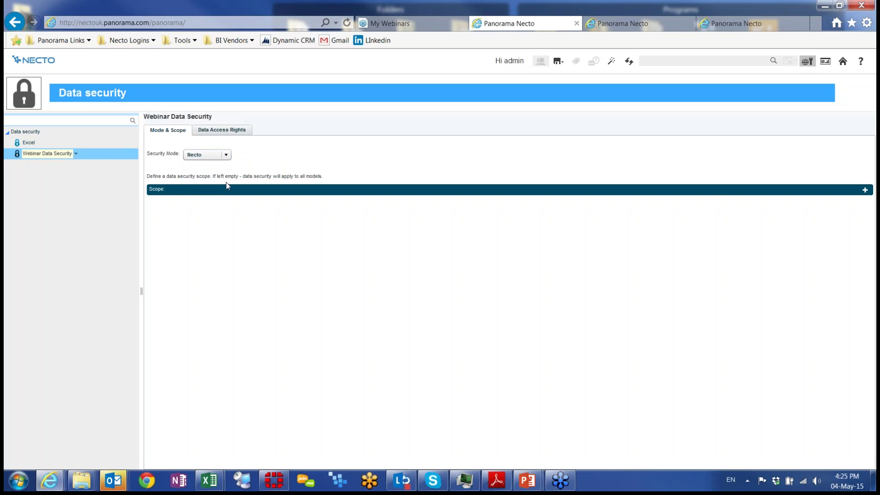
Add a Necto models scope using the Necto 15 Demo model and apply it.
left_click(865, 190)
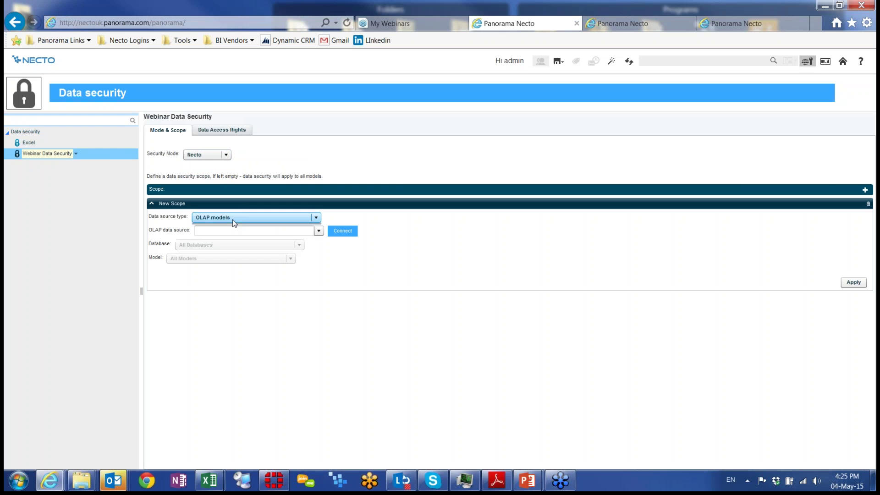
left_click(230, 219)
left_click(209, 228)
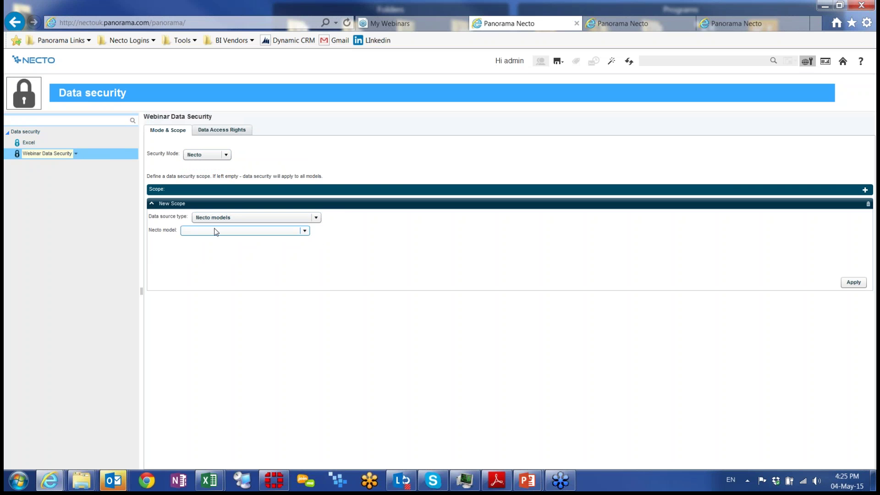
left_click(216, 230)
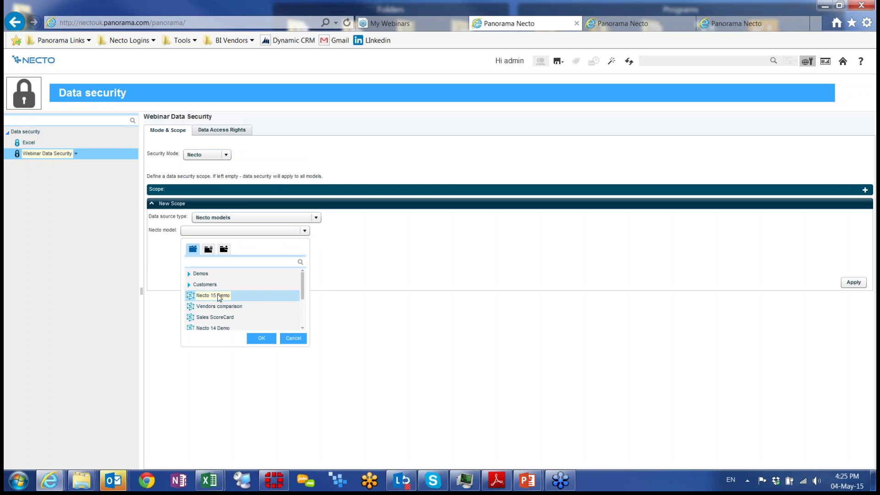
left_click(213, 295)
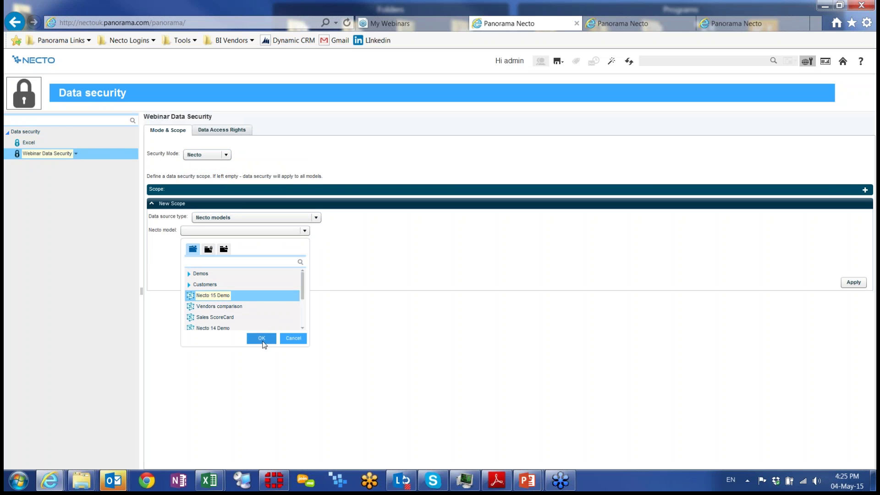
left_click(261, 338)
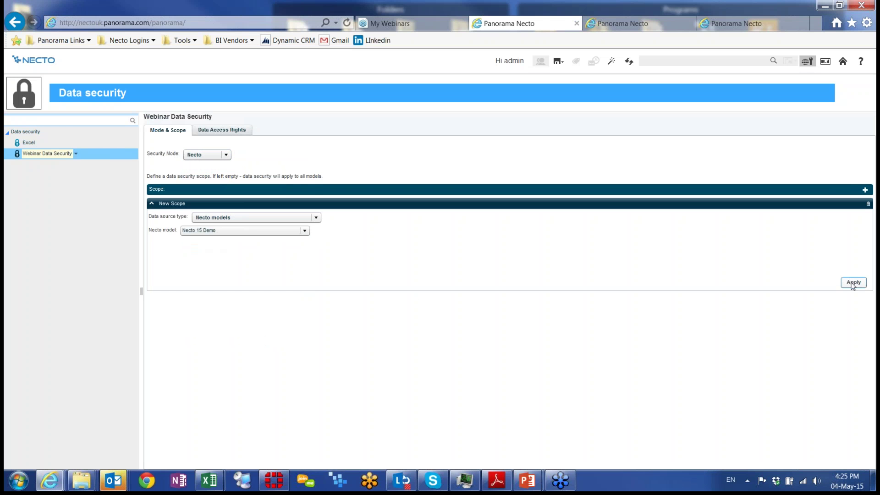
left_click(854, 283)
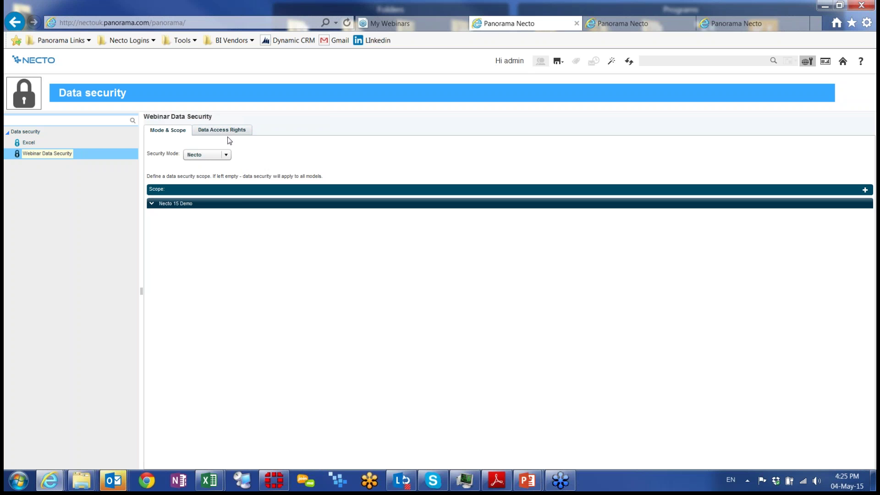
mouse_move(75, 156)
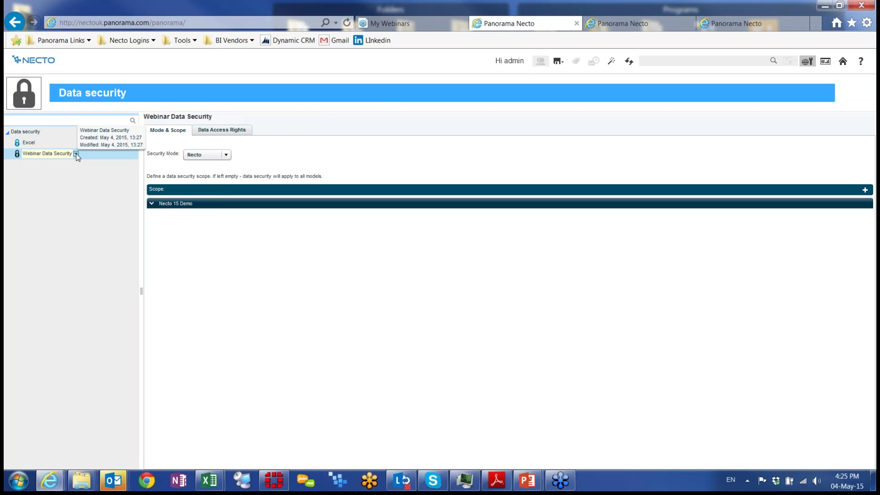
Add Webinar Role as the entry in Webinar Data Security's users-and-roles list and confirm.
left_click(76, 154)
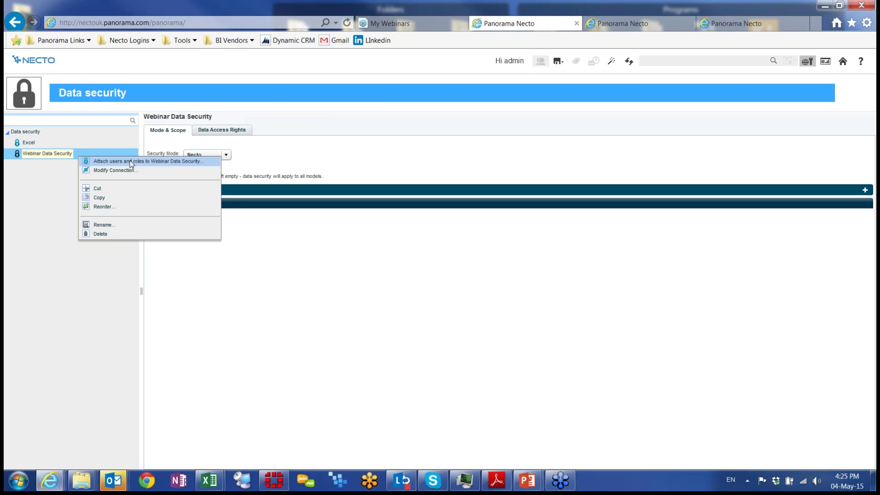
left_click(130, 160)
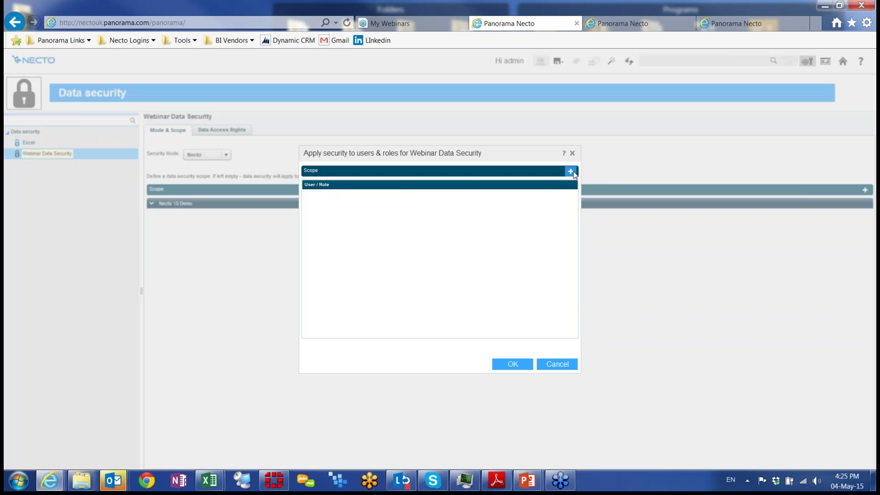
left_click(571, 171)
left_click(442, 196)
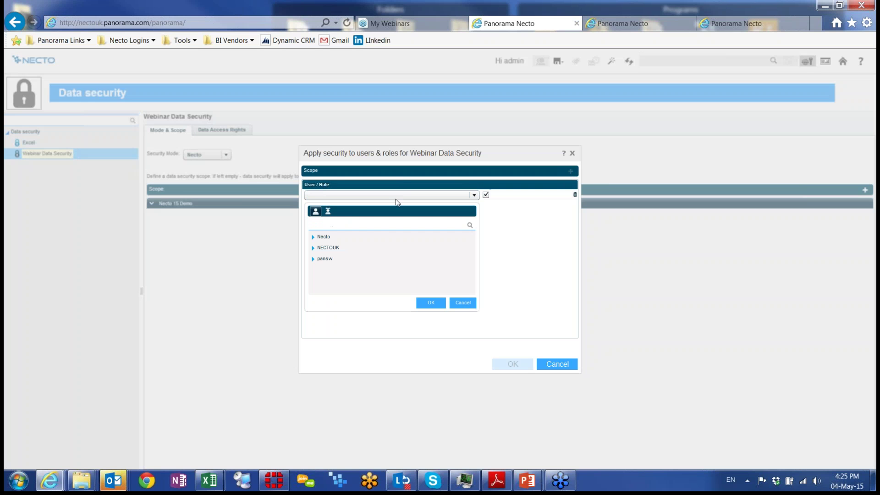
left_click(328, 211)
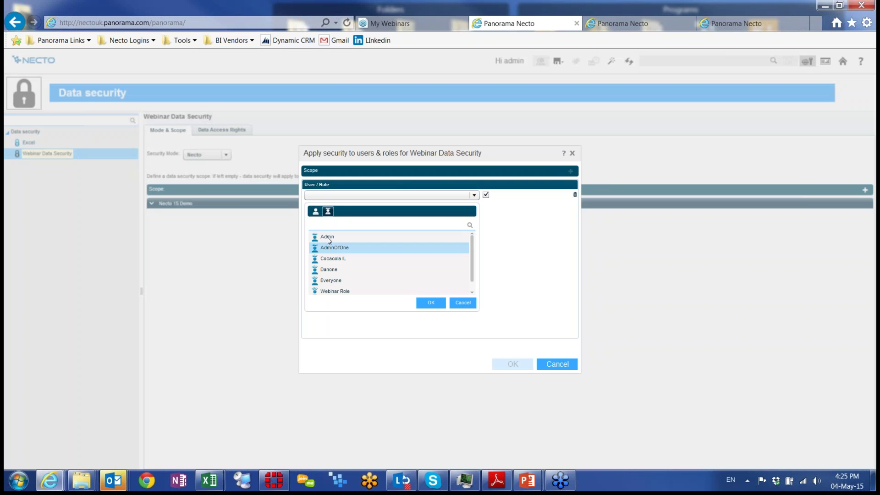
left_click(344, 292)
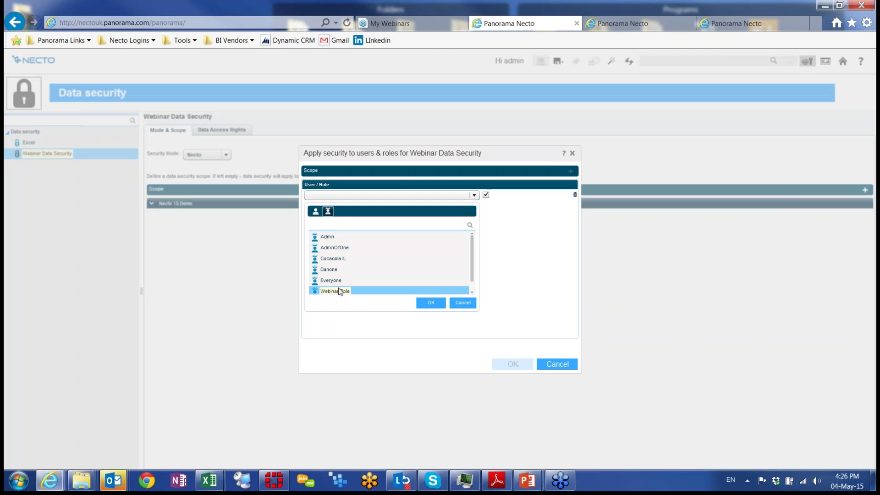
left_click(433, 303)
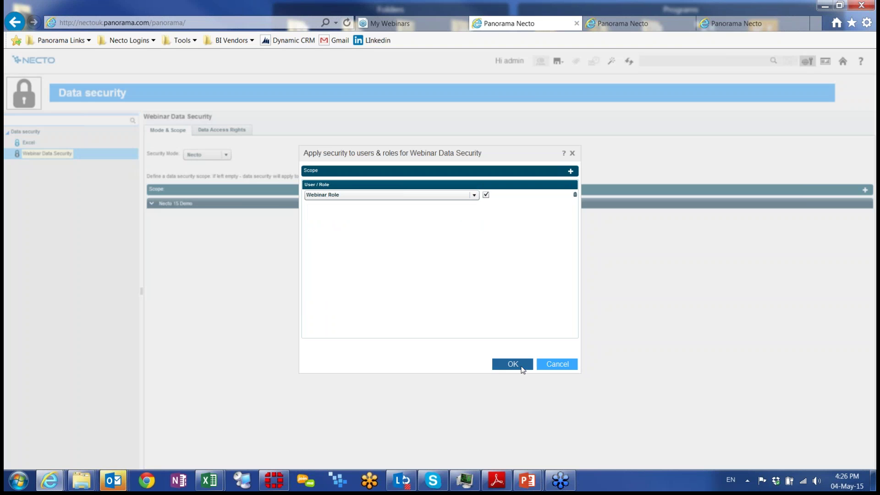
left_click(519, 365)
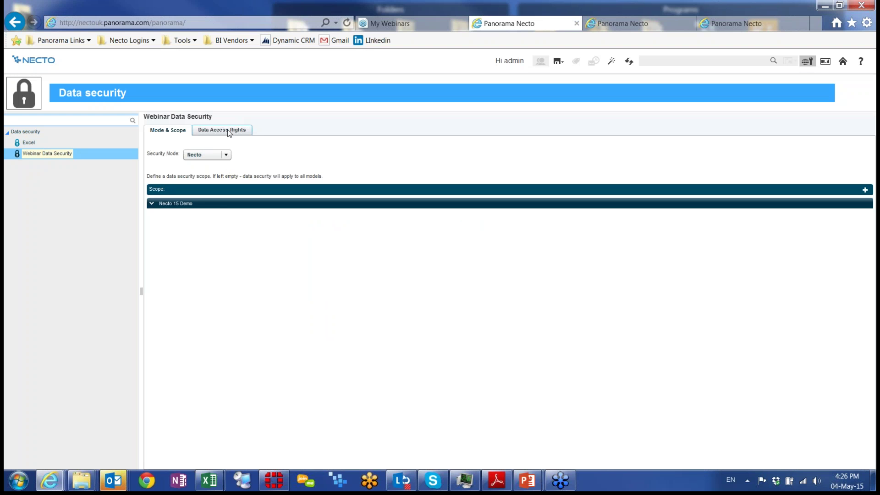
Add a dimension restriction in Data Access Rights sourced from the WB3 - Operational Analysis workbook.
left_click(214, 132)
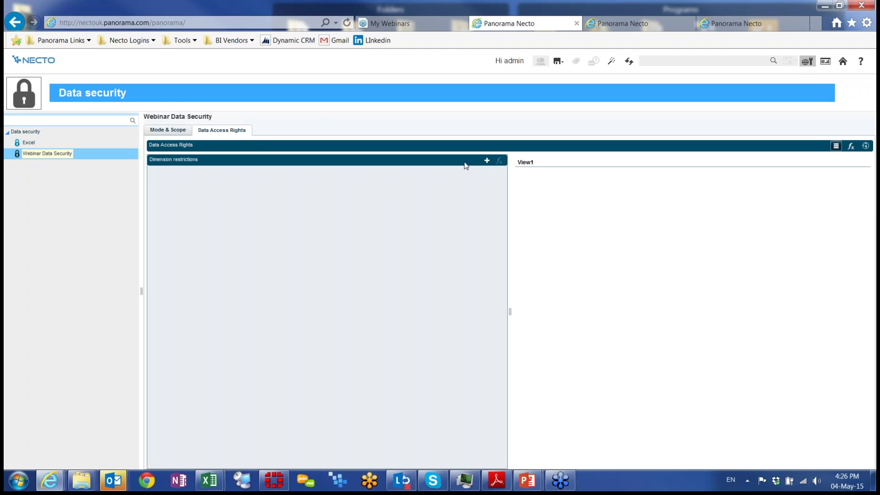
left_click(488, 161)
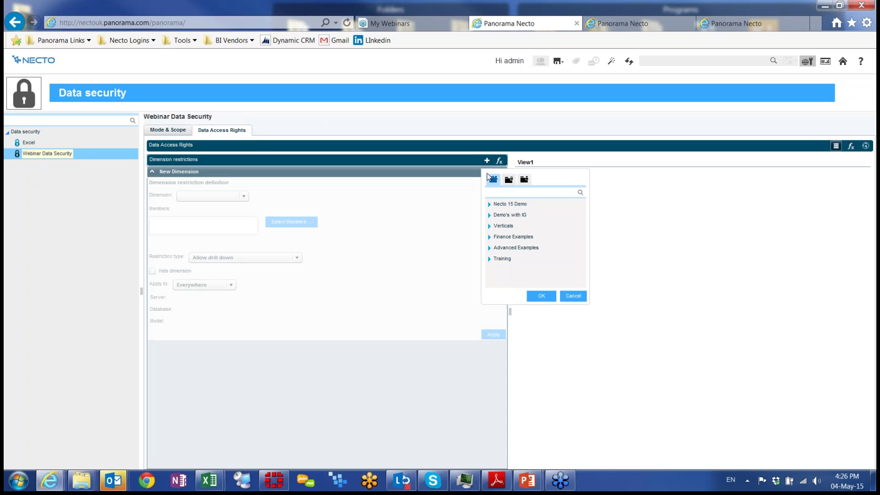
left_click(490, 205)
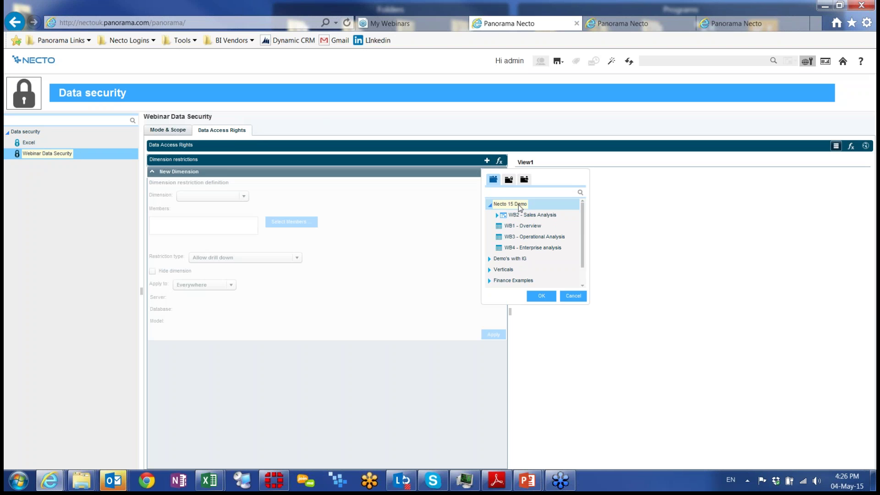
left_click(515, 237)
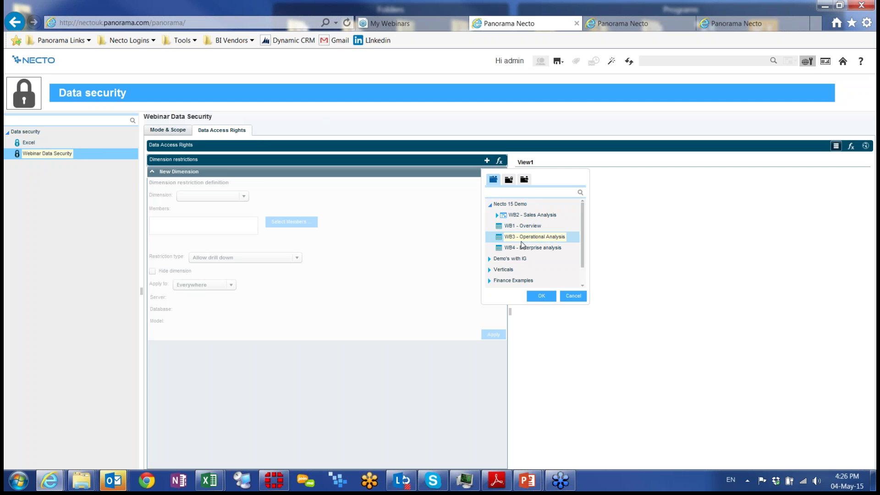
left_click(541, 296)
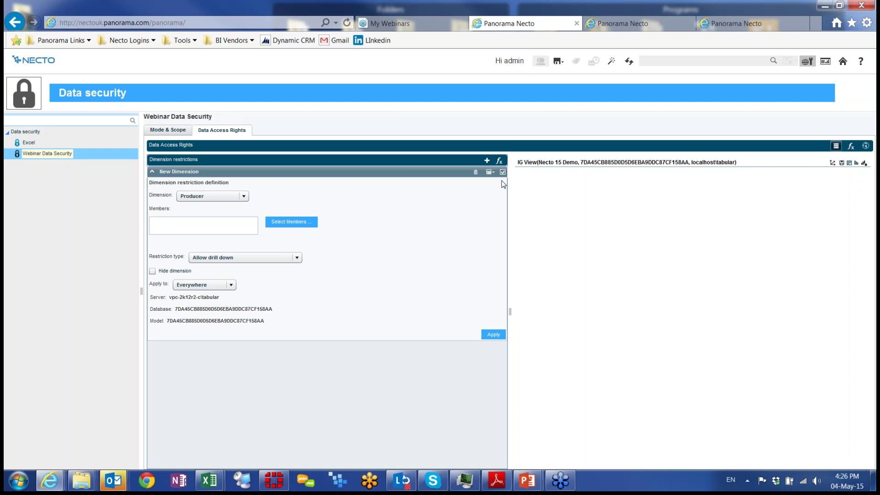
Try restricting by Dates-Orders with quarters Q2–Q4 14, then abandon that selection.
left_click(207, 197)
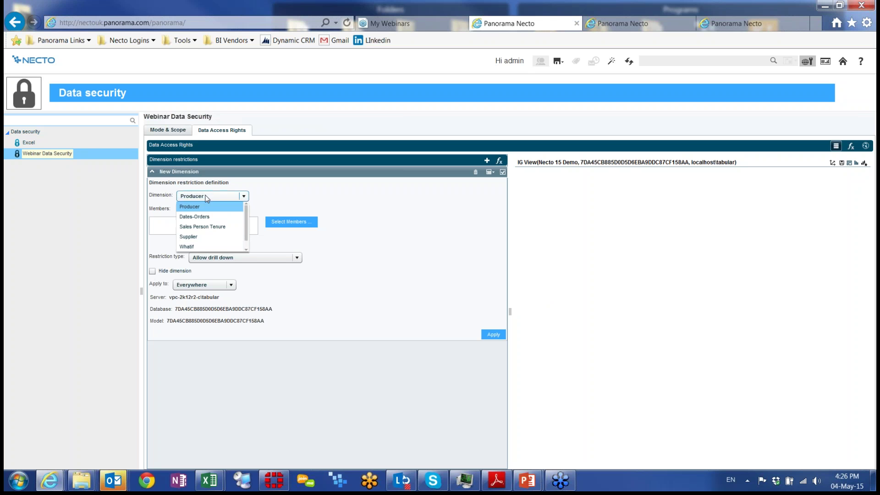
left_click(206, 198)
left_click(200, 198)
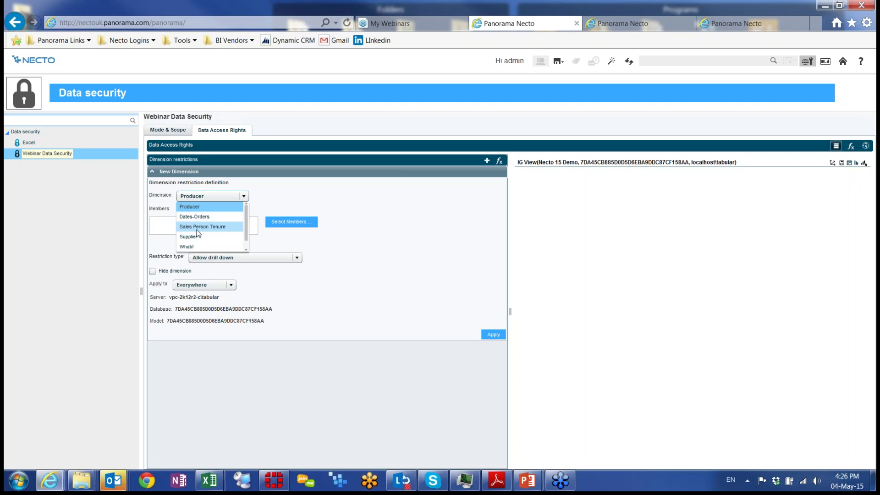
scroll(193, 224, "down", 1)
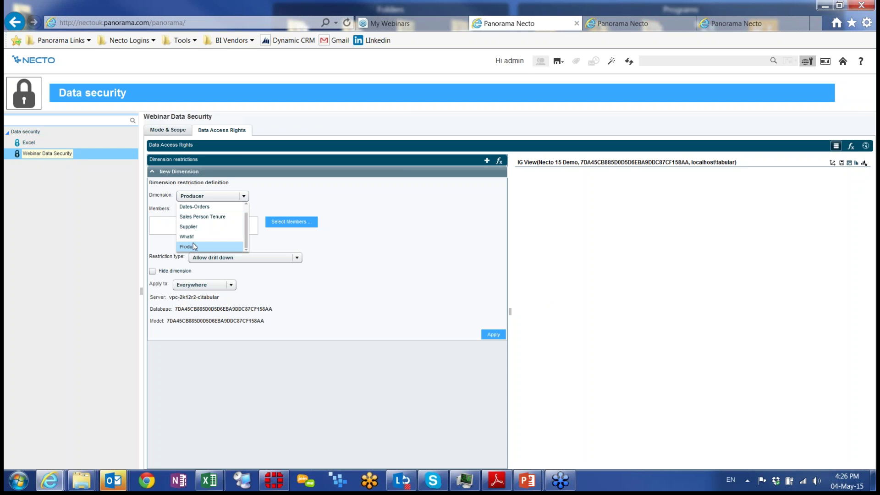
scroll(194, 248, "up", 1)
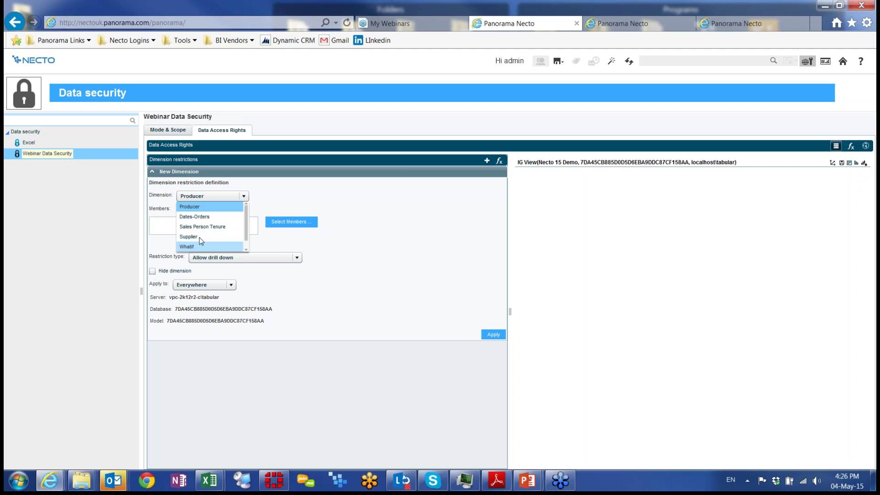
left_click(190, 214)
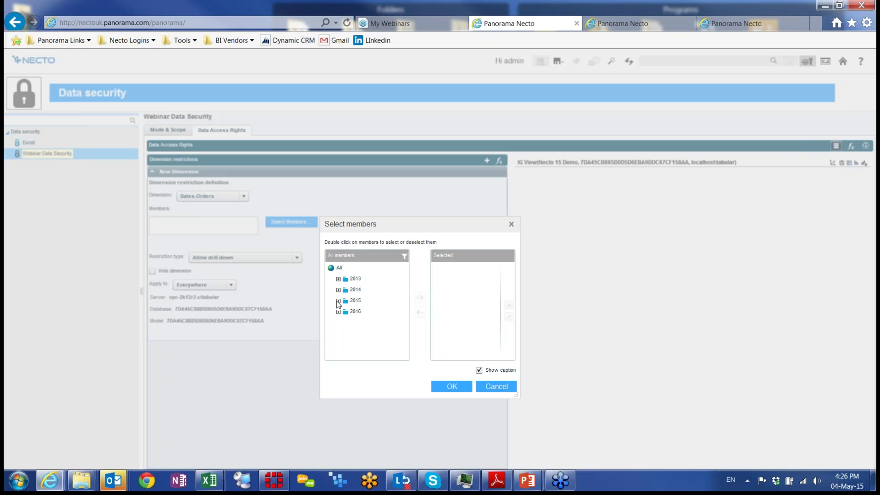
left_click(338, 301)
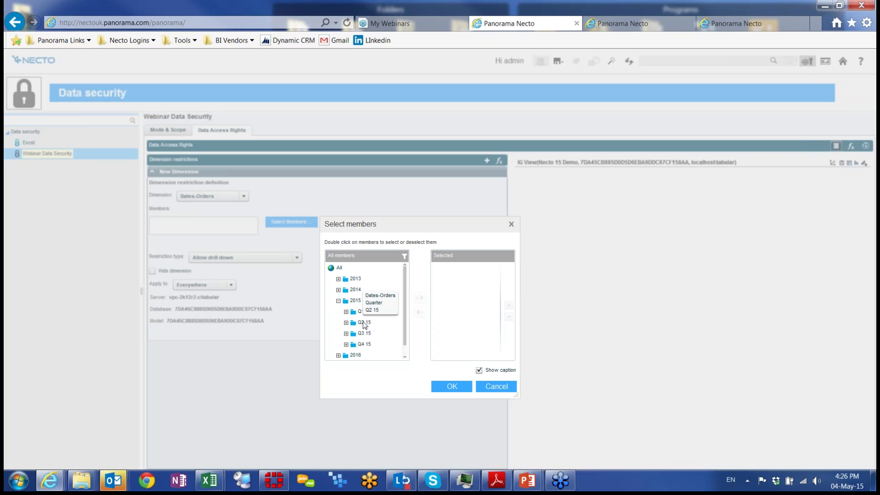
left_click(338, 290)
scroll(342, 298, "up", 3)
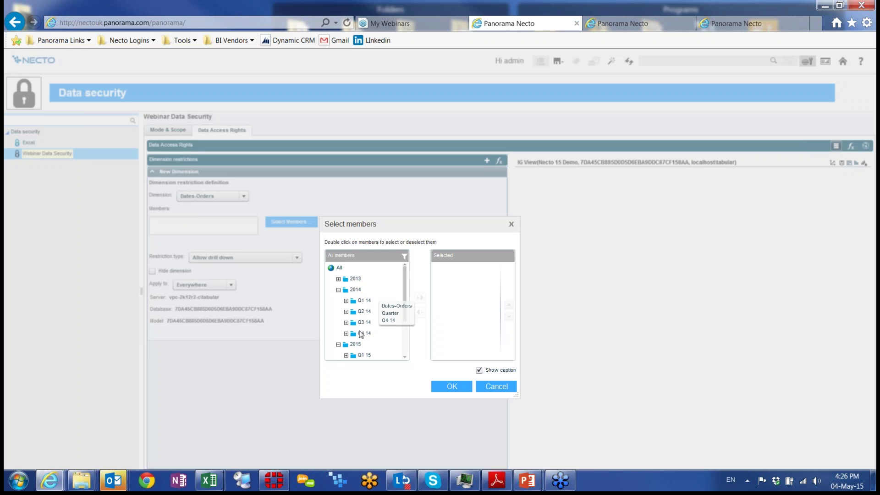
left_click(364, 323)
left_click(366, 334, "ctrl")
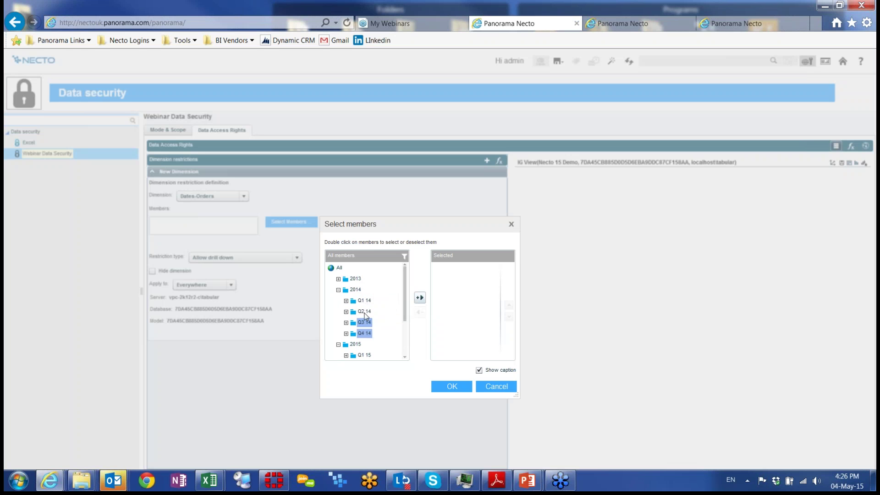
left_click(369, 312, "ctrl")
left_click(496, 387)
Restrict the Product dimension to Cameras with Allow drill down and apply it.
left_click(239, 196)
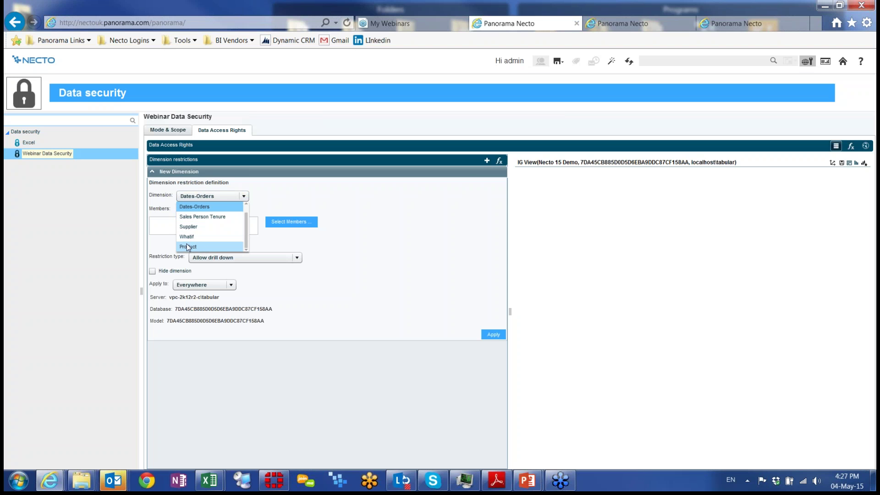
left_click(194, 247)
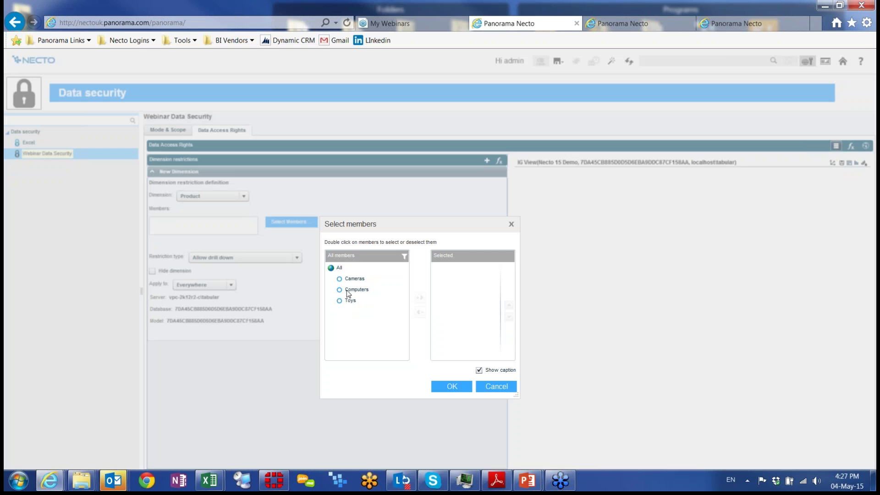
left_click(354, 278)
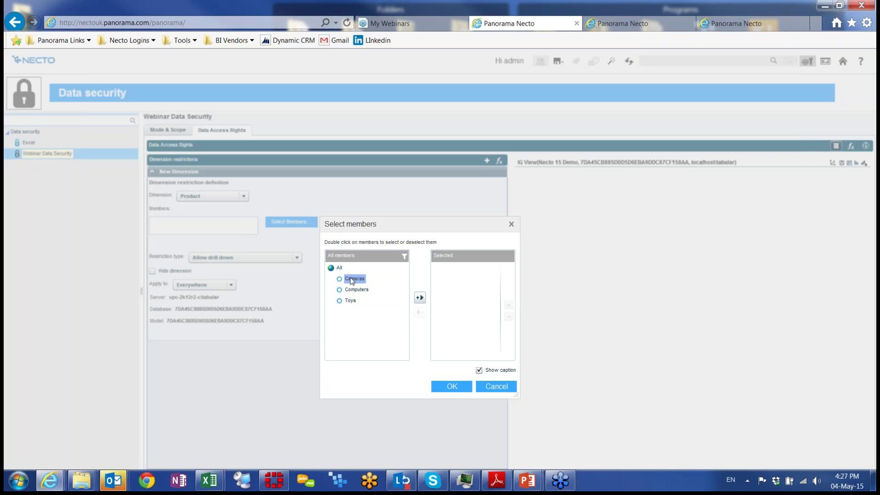
left_click(420, 298)
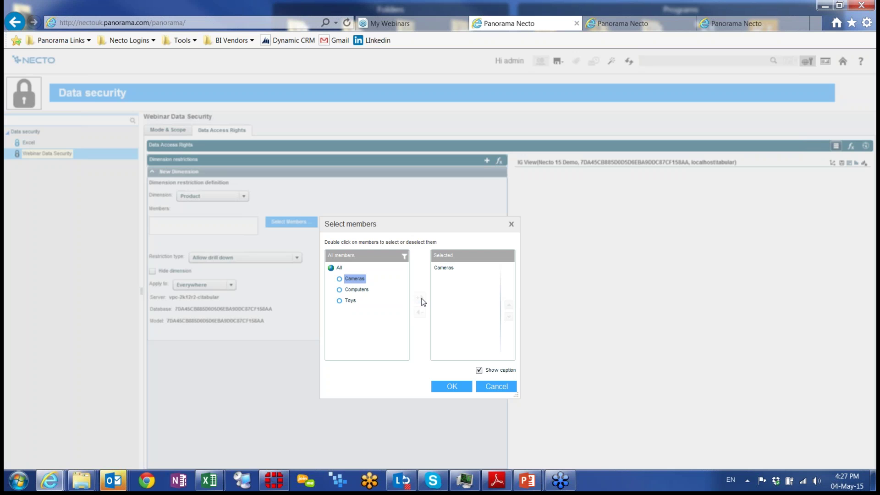
left_click(452, 386)
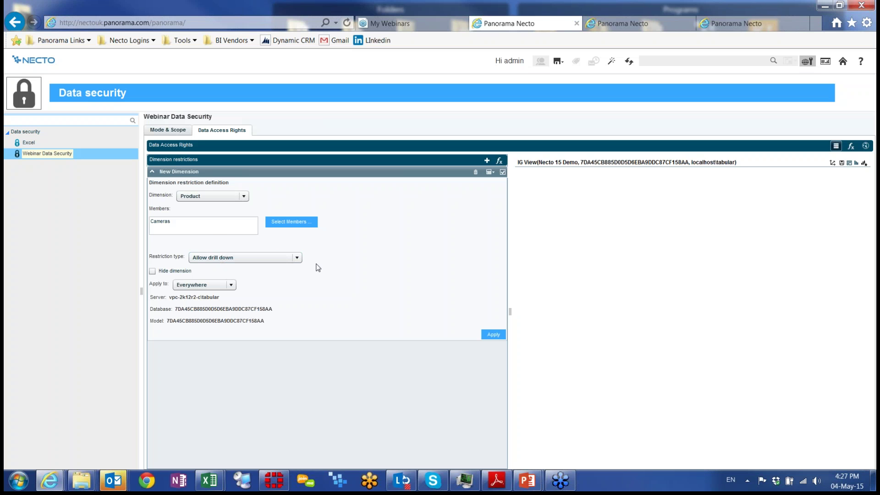
left_click(222, 260)
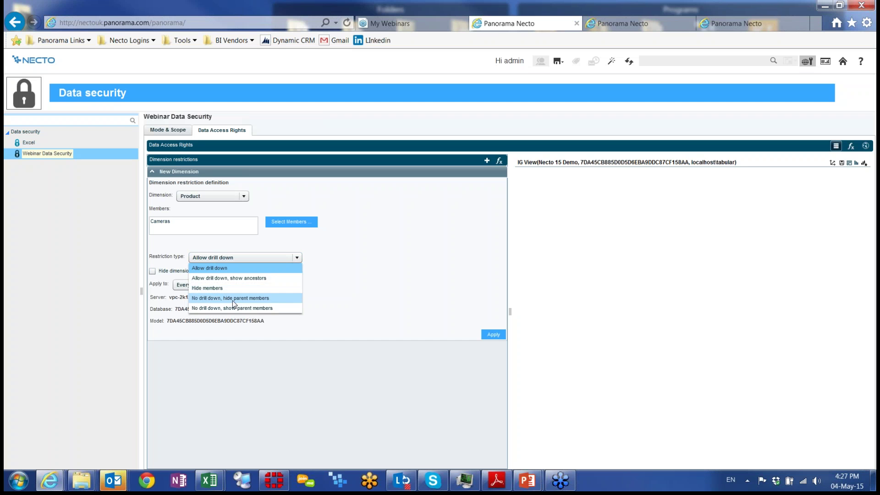
left_click(339, 271)
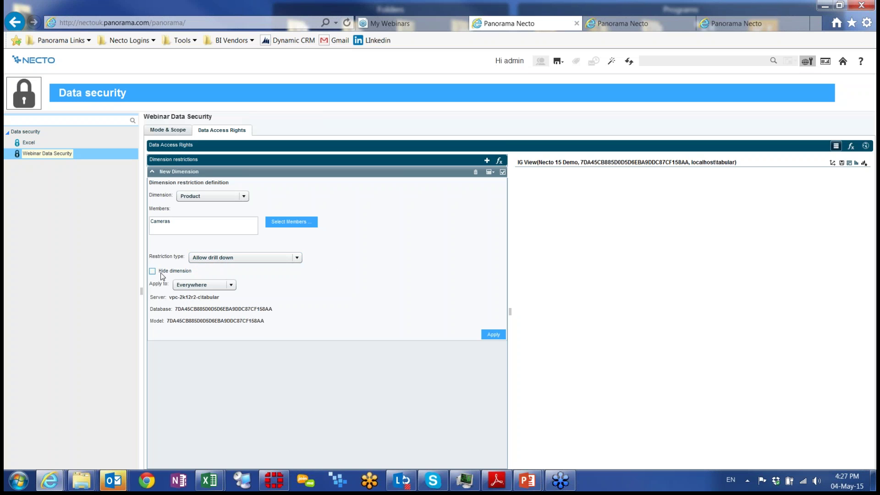
left_click(492, 335)
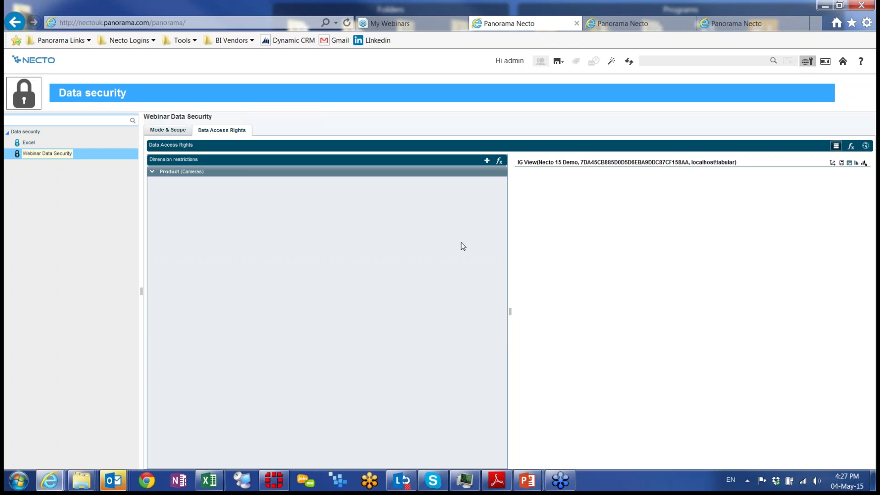
Save Webinar Data Security and check its Necto 15 Demo scope keeps Necto models as the data source.
left_click(557, 73)
left_click(170, 132)
left_click(152, 203)
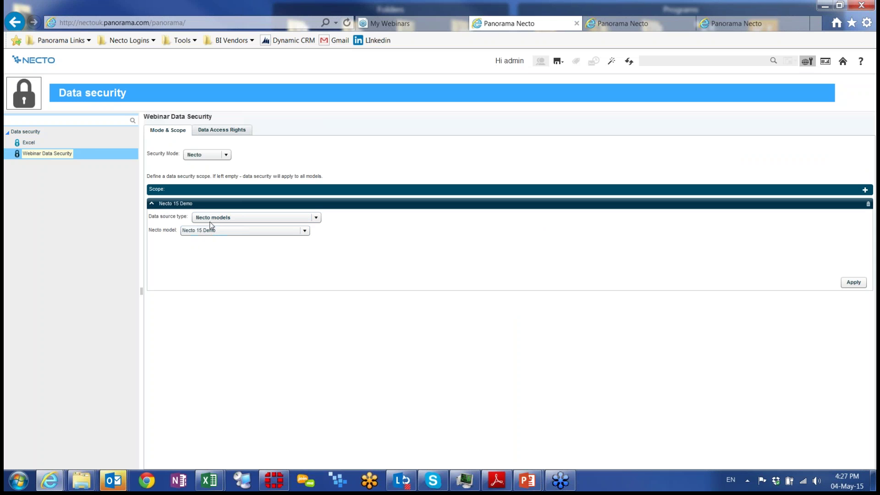
left_click(209, 218)
left_click(393, 257)
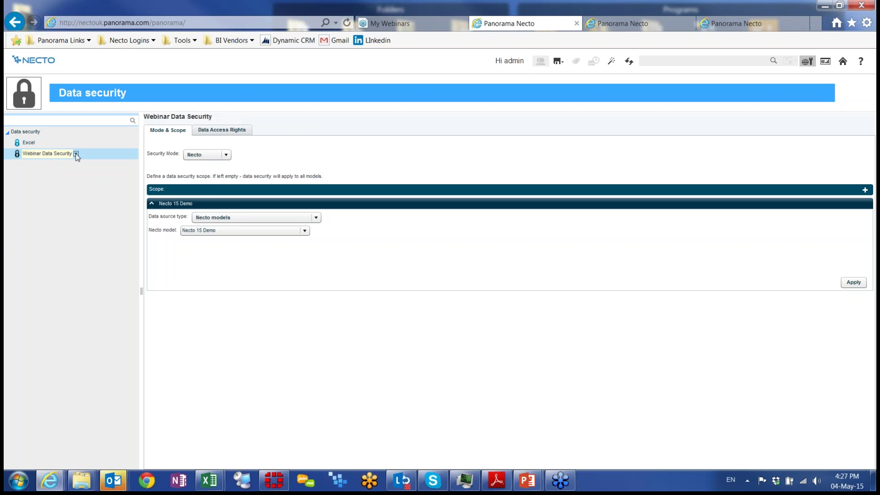
Add the Cocacola IL role as a second users-and-roles entry and confirm.
right_click(75, 153)
left_click(112, 163)
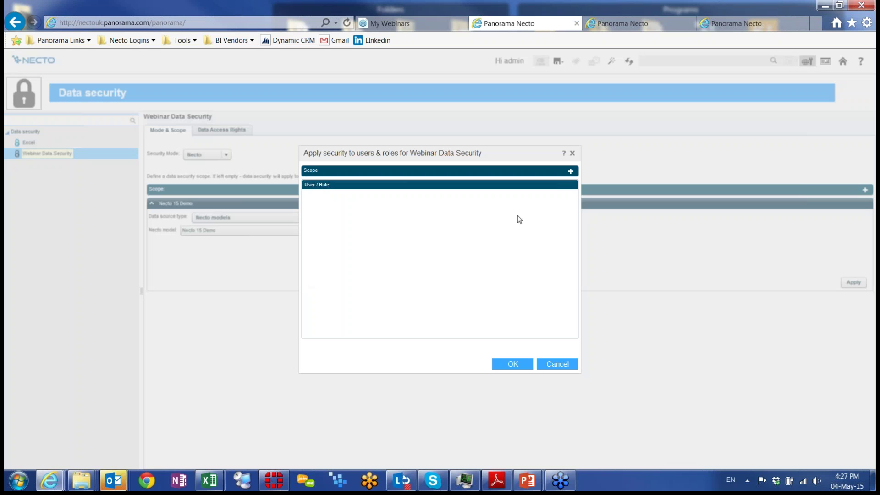
left_click(569, 172)
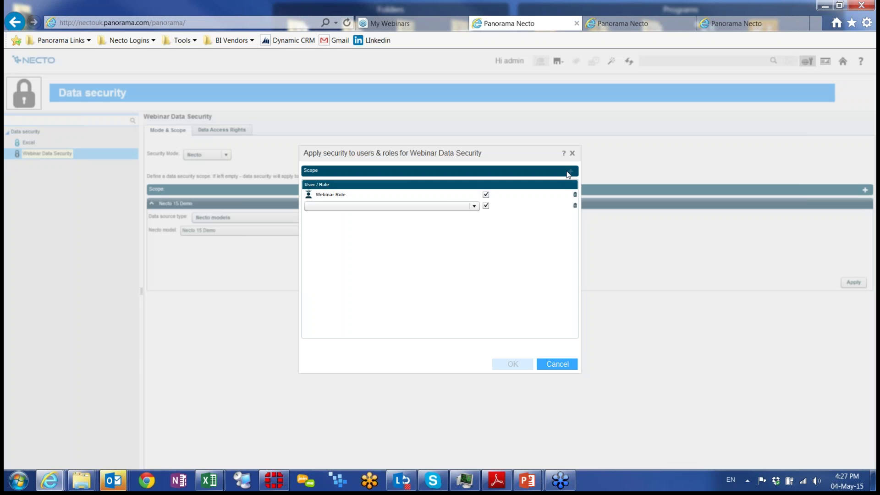
left_click(439, 208)
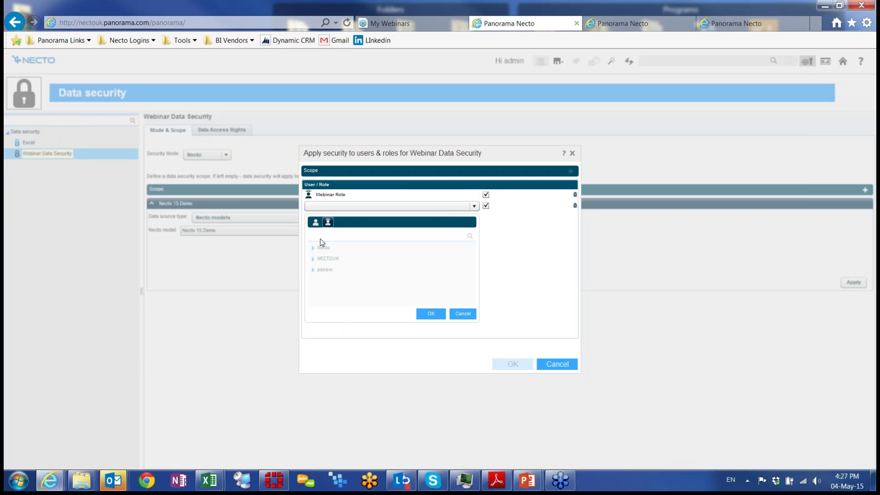
left_click(321, 271)
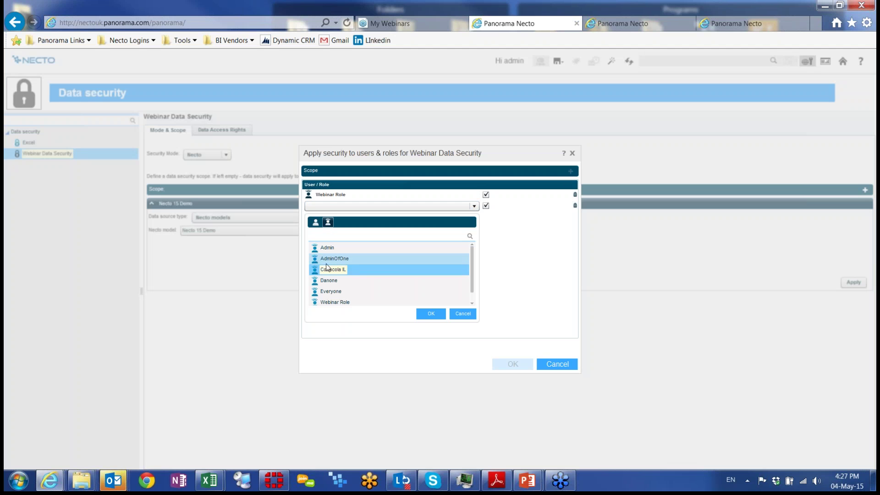
left_click(430, 313)
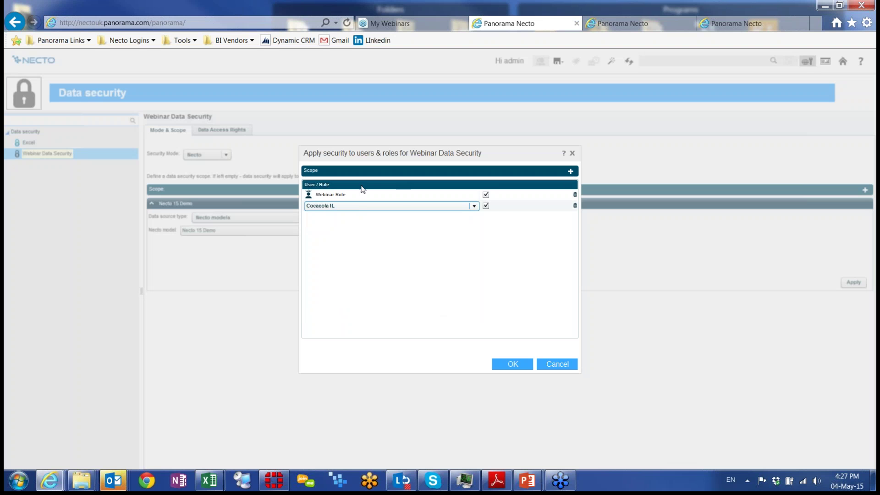
left_click(512, 364)
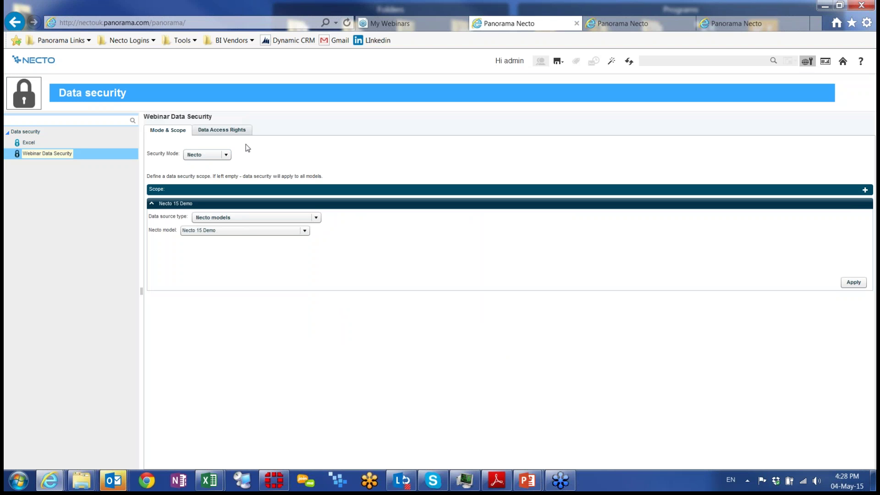
Save Webinar Data Security and open WB2 - Sales Analysis from the Necto 15 Demo folder.
left_click(558, 61)
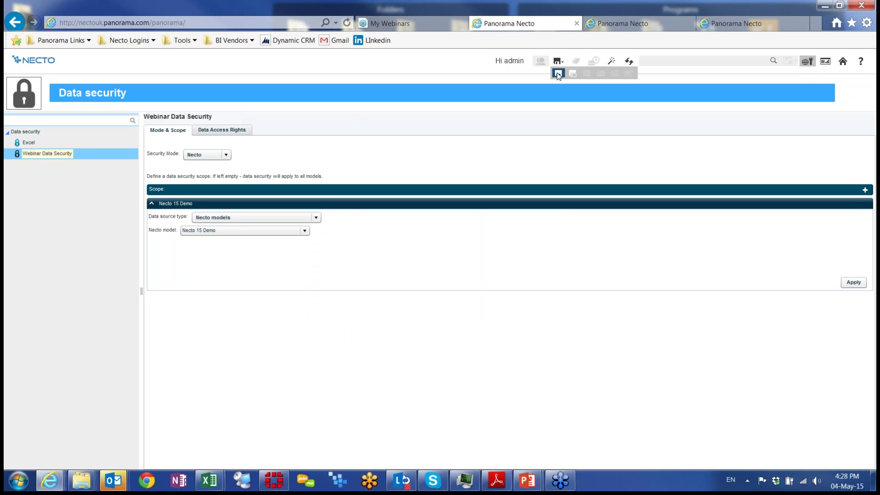
left_click(558, 74)
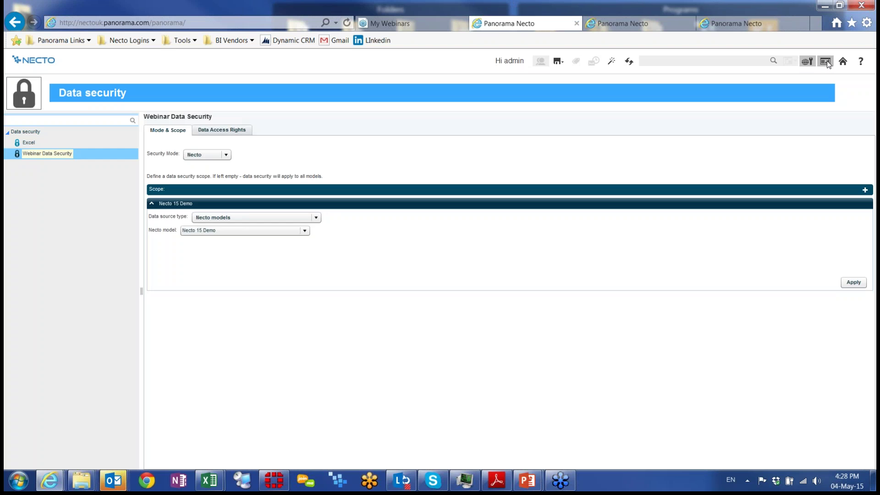
left_click(826, 61)
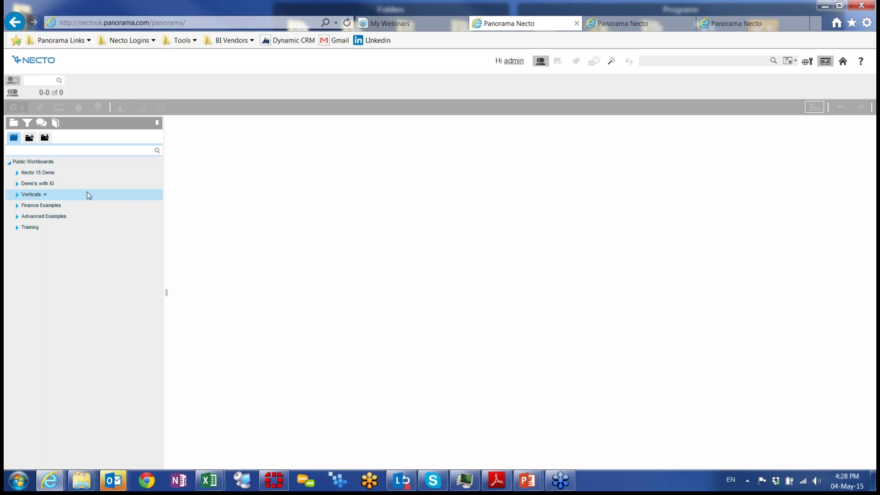
left_click(17, 173)
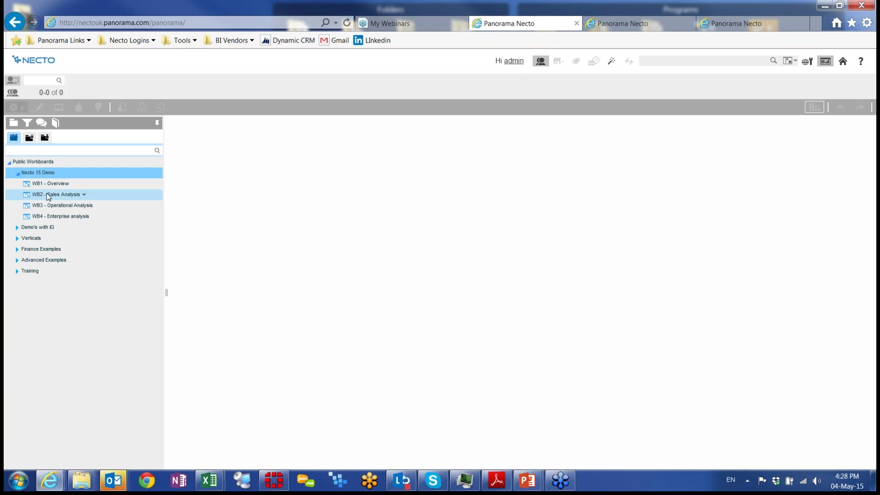
left_click(48, 196)
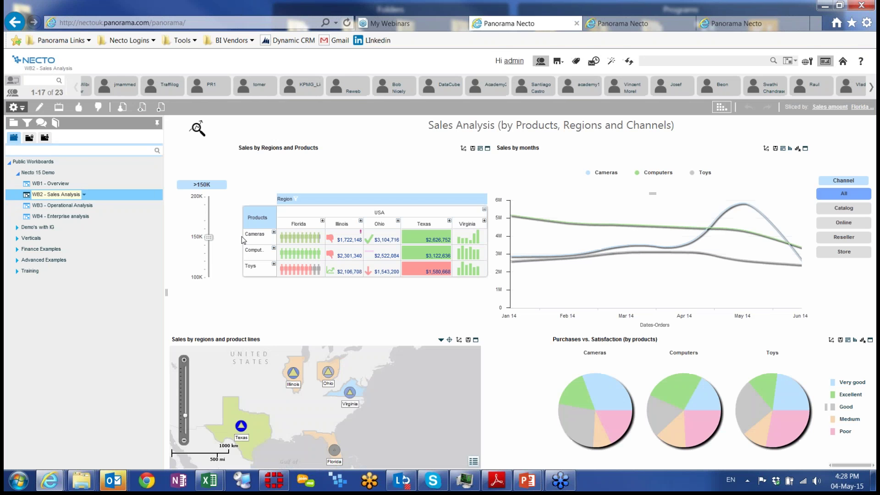
Hide the strip of user avatars above the Sales Analysis dashboard.
left_click(541, 61)
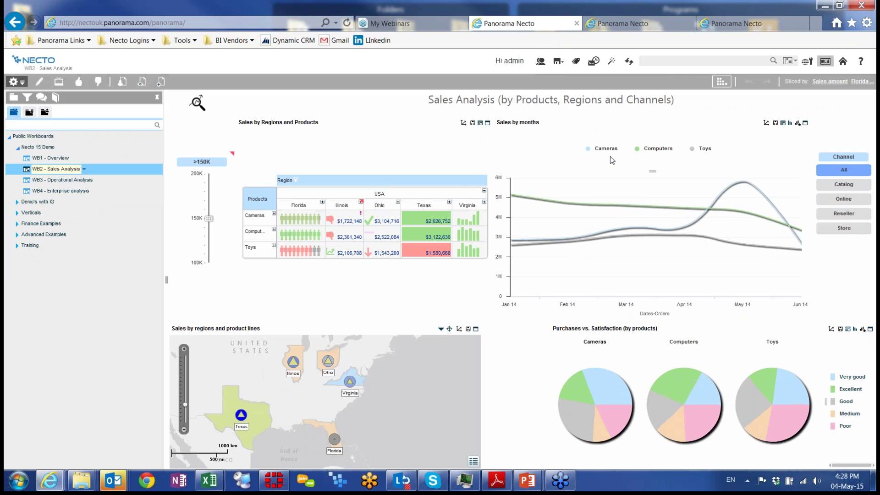
mouse_move(672, 156)
mouse_move(608, 153)
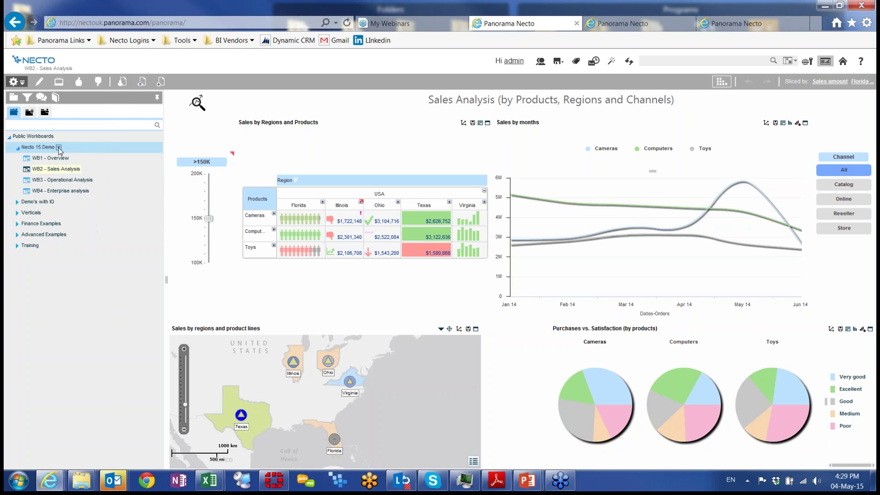
Add a Webinar Role row with Read permission to the Necto 15 Demo folder's sharing and save.
right_click(58, 148)
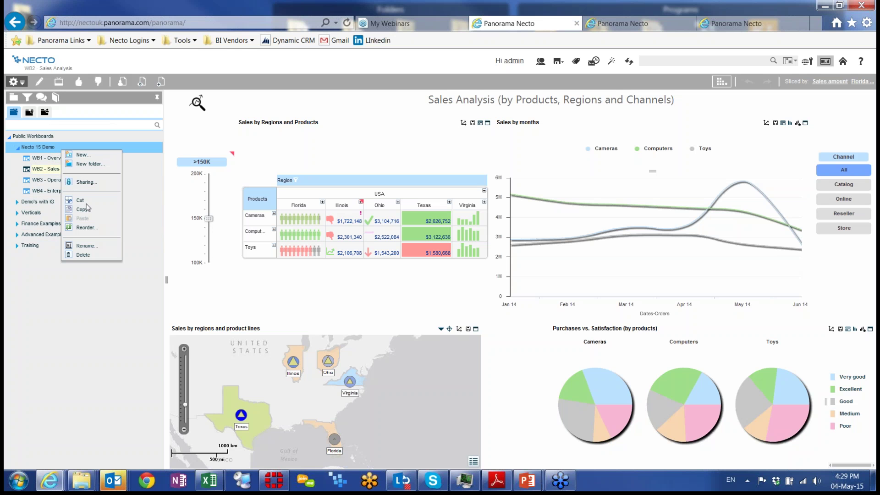
left_click(86, 182)
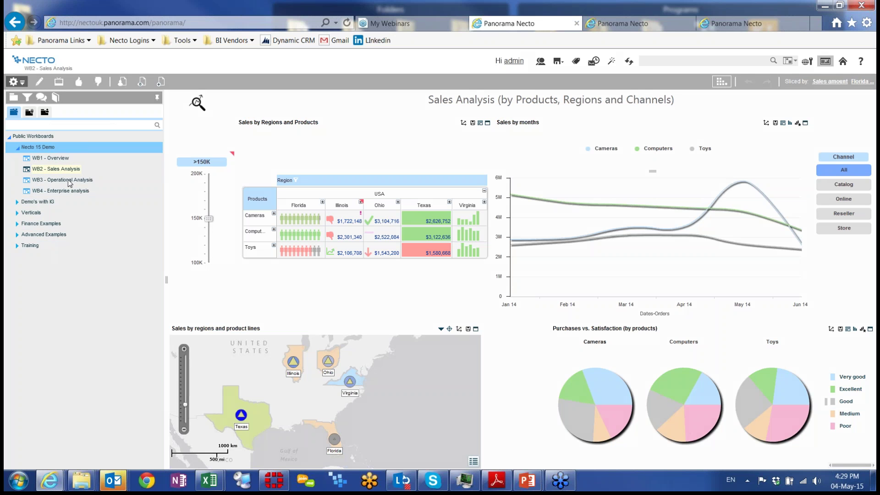
left_click(572, 171)
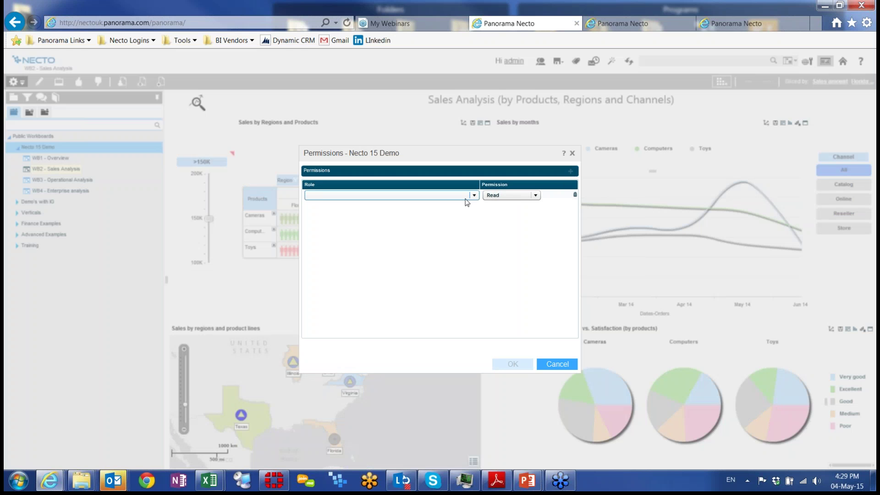
left_click(466, 197)
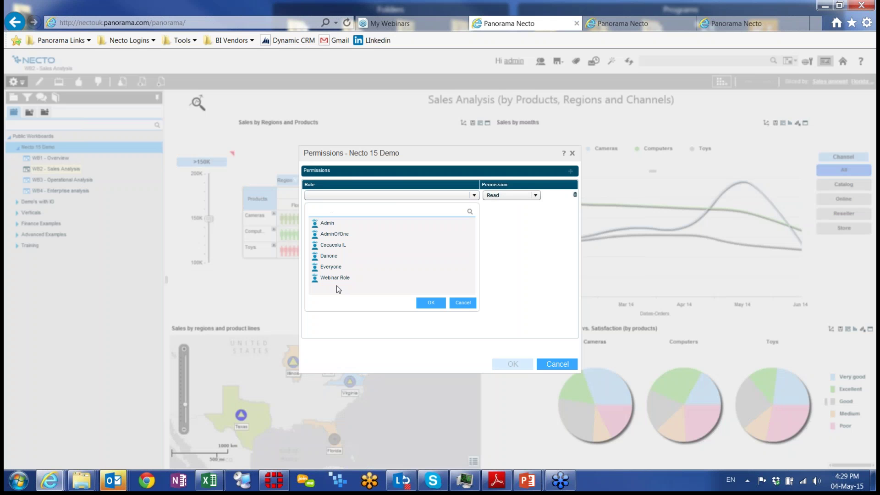
left_click(341, 277)
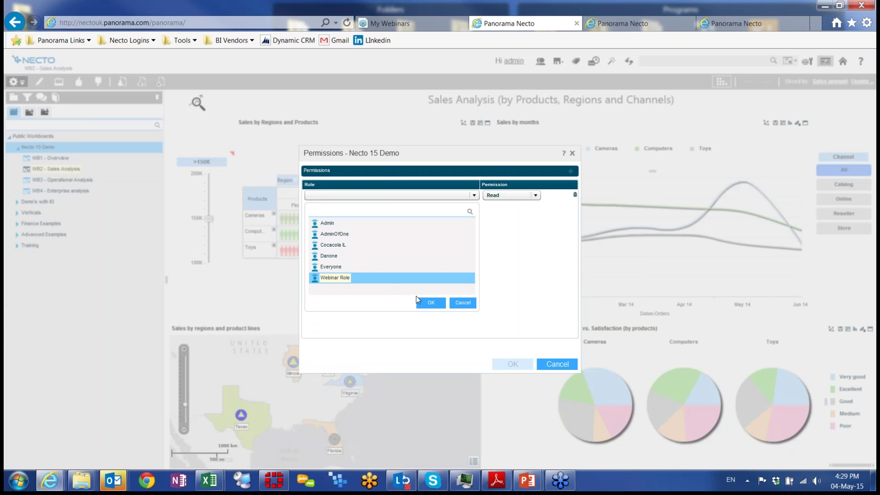
left_click(431, 304)
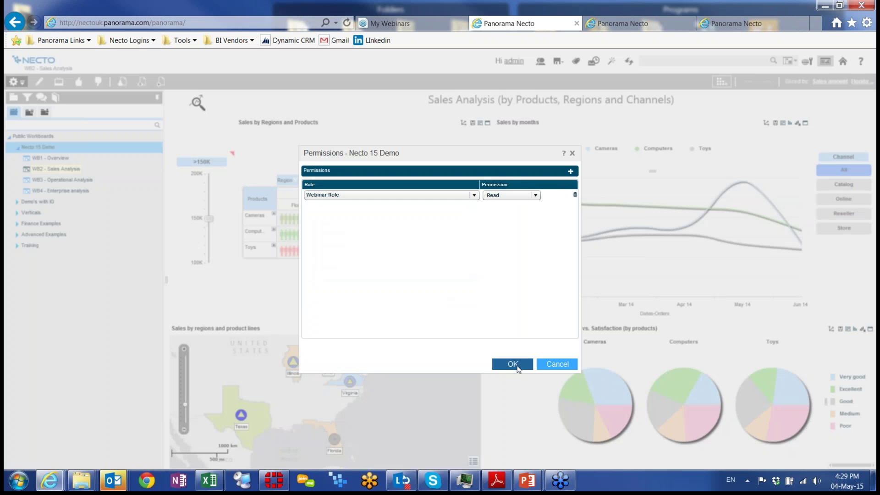
left_click(513, 364)
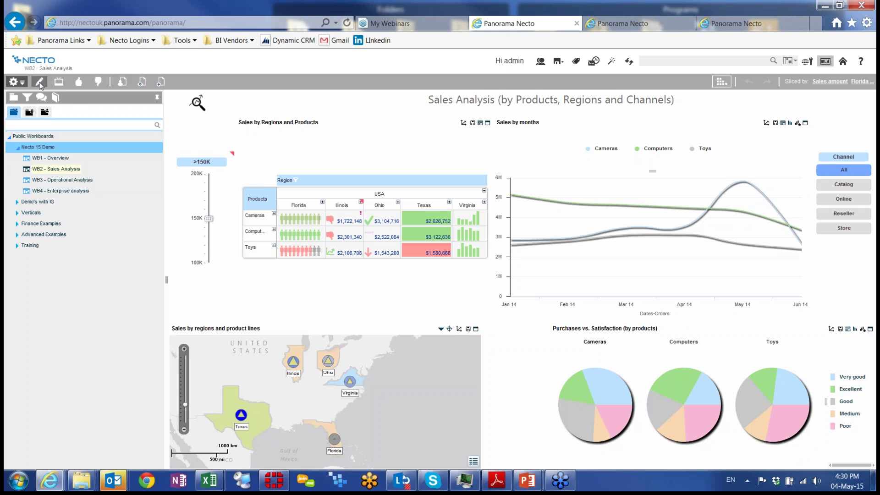
Delete the AdminOfOne row from Public Workboards' sharing permissions and save.
left_click(30, 139)
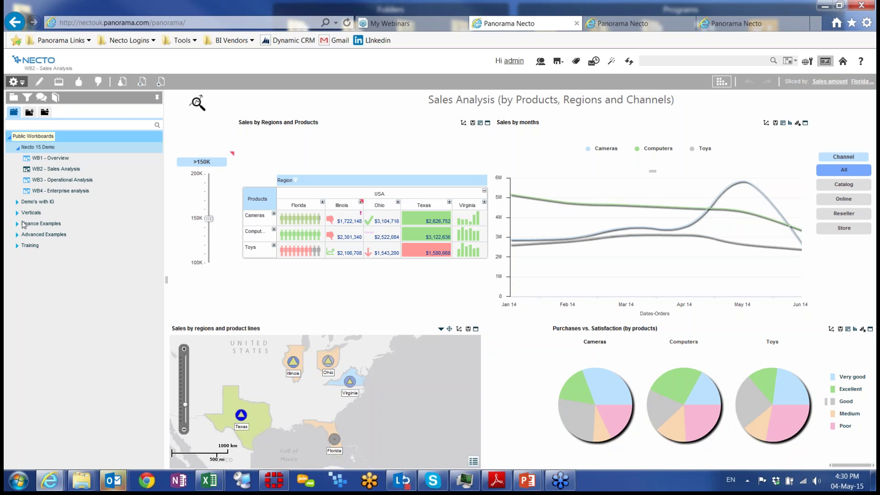
left_click(58, 136)
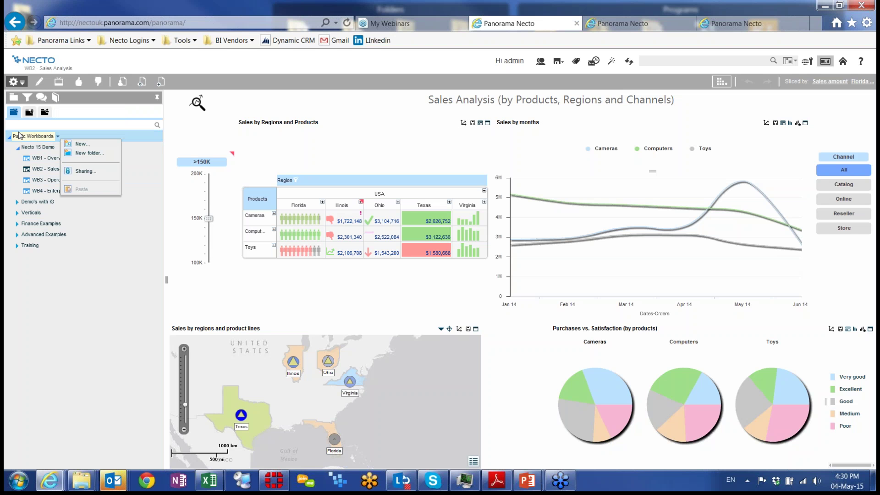
left_click(69, 171)
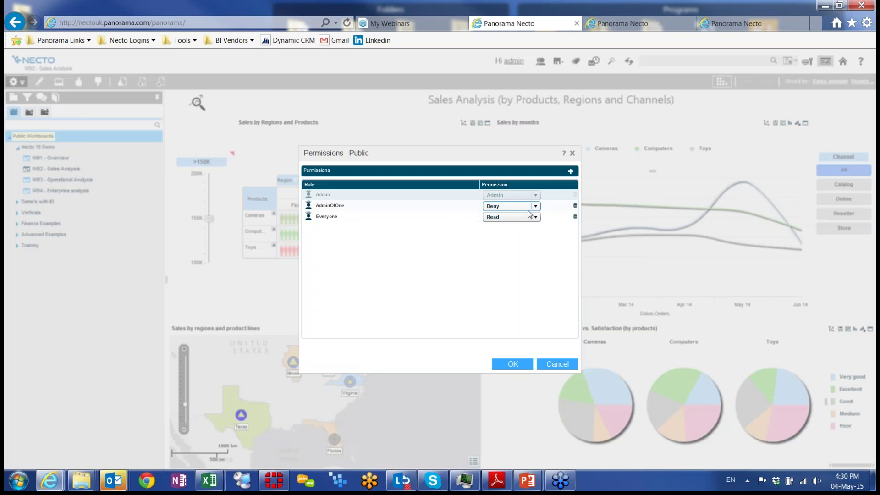
left_click(575, 206)
left_click(523, 363)
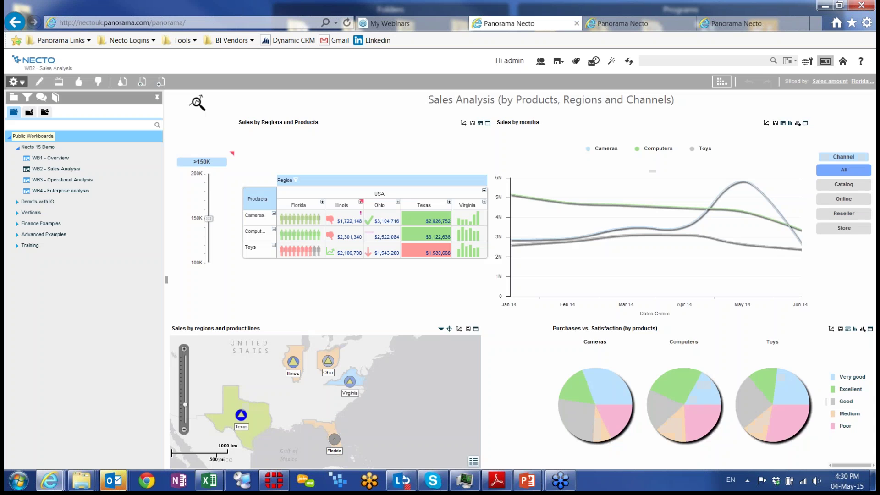
Reopen Necto 15 Demo's sharing permissions, verify Webinar Role stays at Read, and close.
mouse_move(59, 149)
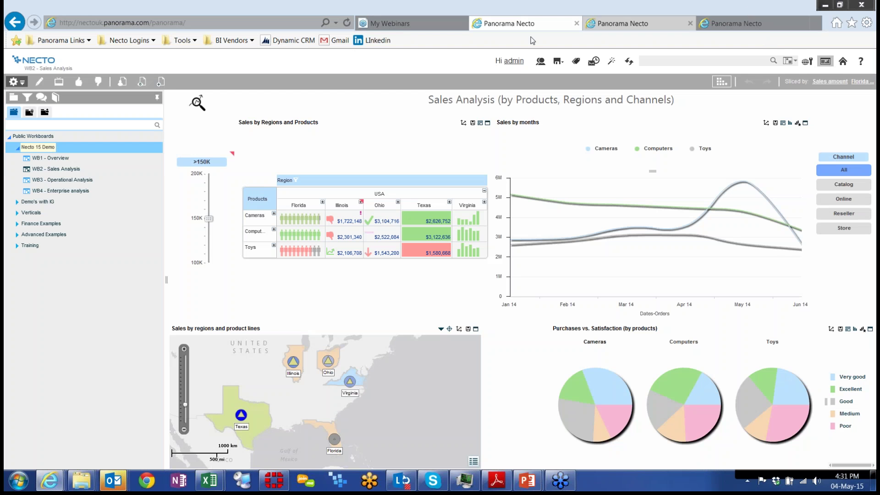
left_click(51, 202)
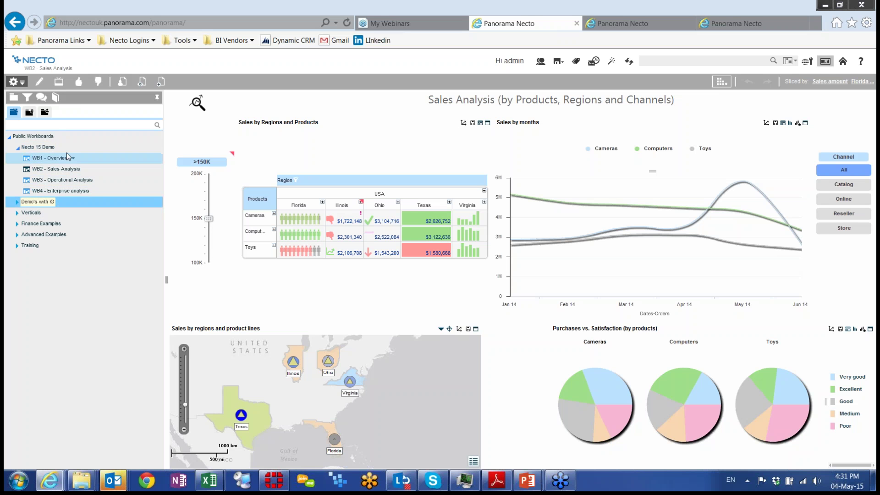
left_click(40, 148)
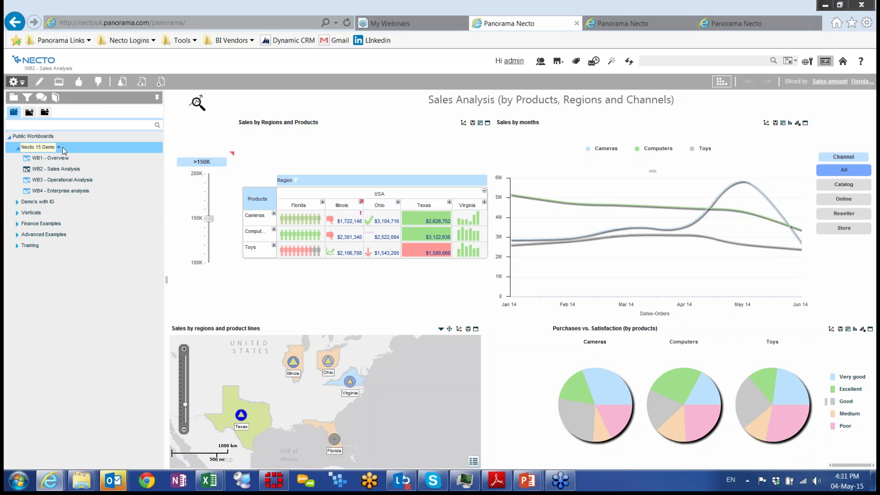
left_click(58, 149)
left_click(82, 184)
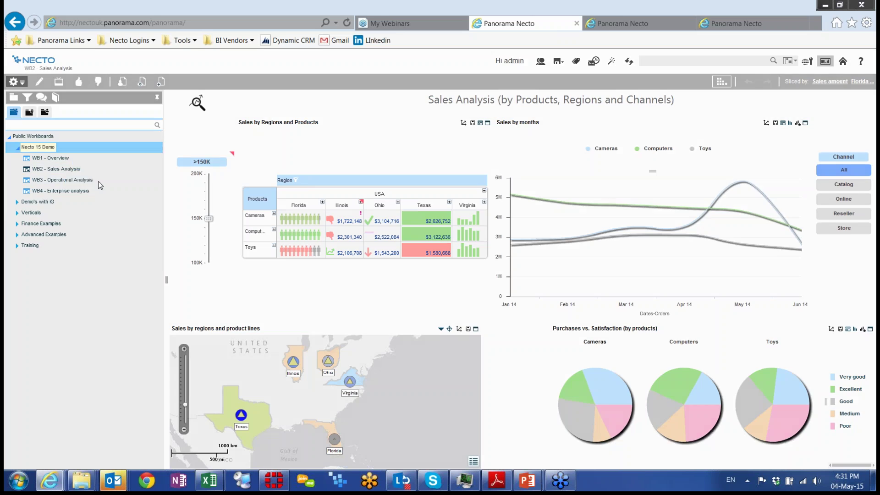
left_click(518, 195)
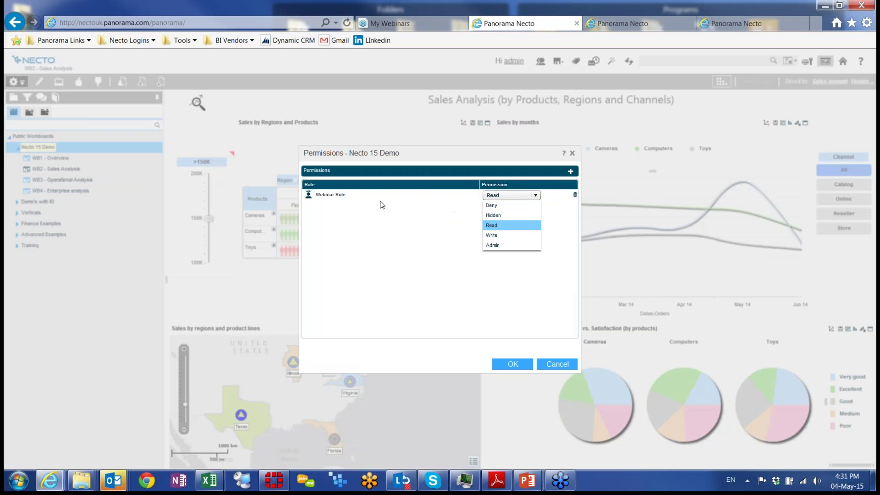
left_click(431, 234)
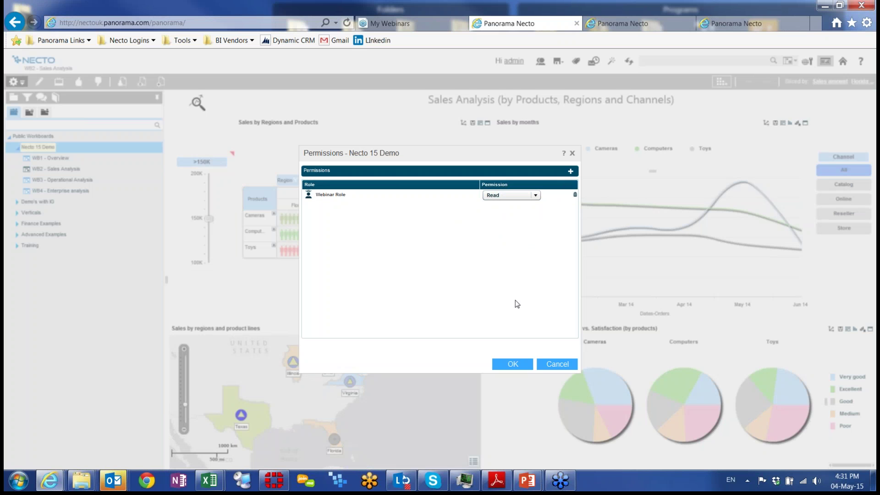
left_click(558, 364)
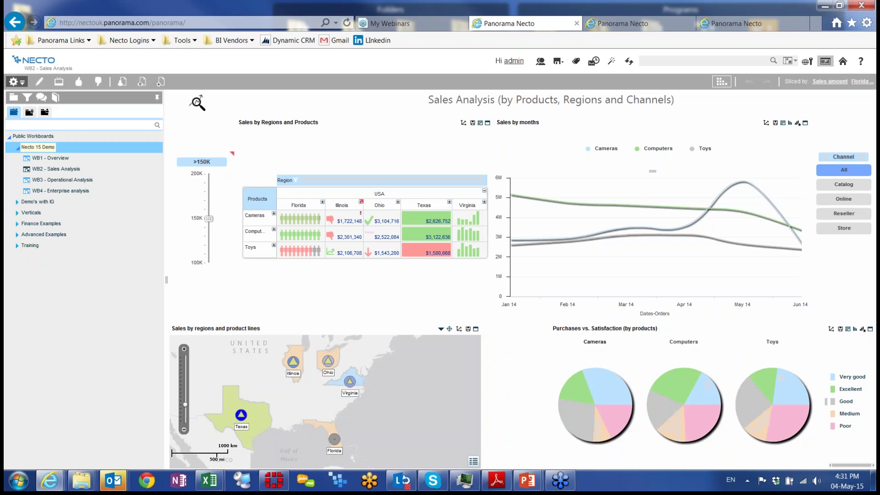
Collapse Necto 15 Demo, go to Workboards administration, and bring up the folder's actions menu.
left_click(24, 146)
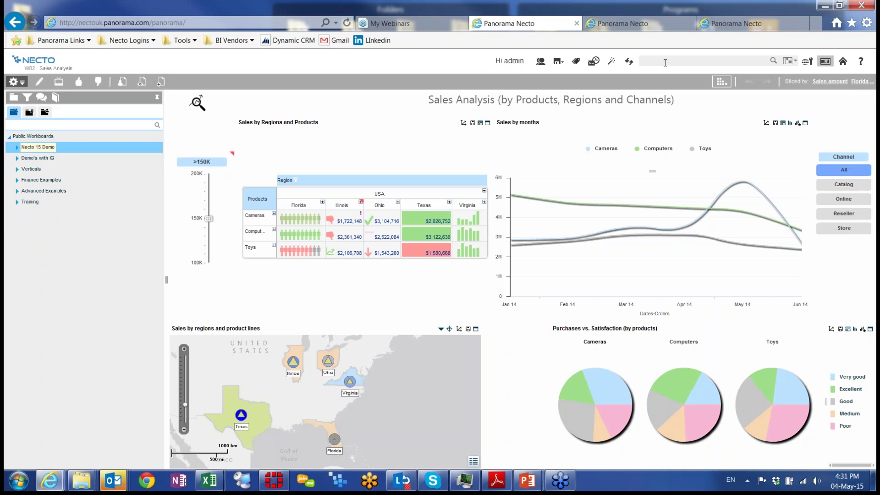
left_click(807, 61)
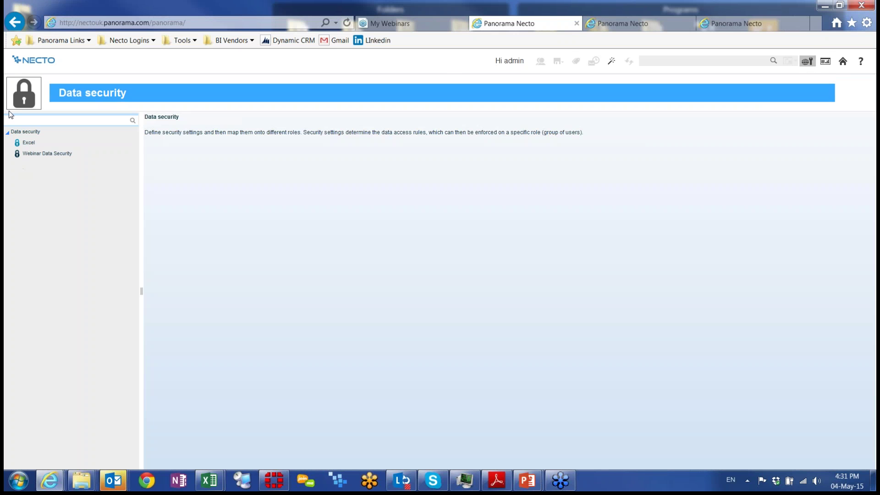
left_click(19, 98)
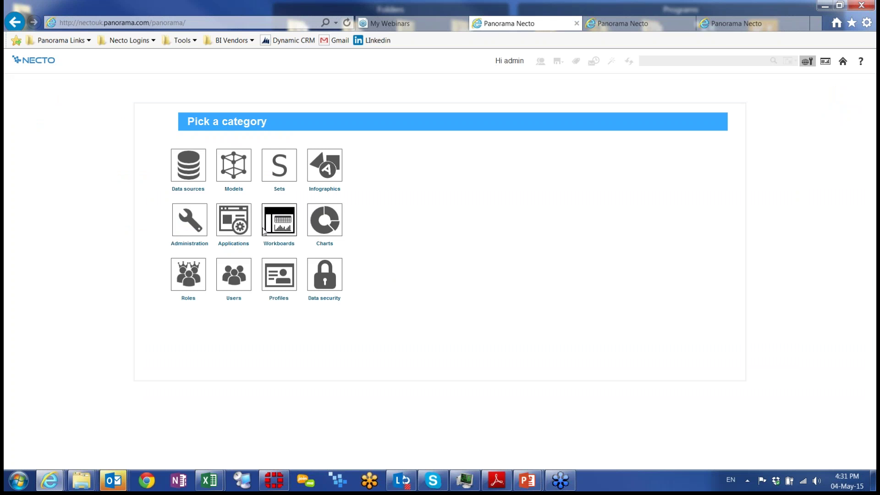
left_click(278, 216)
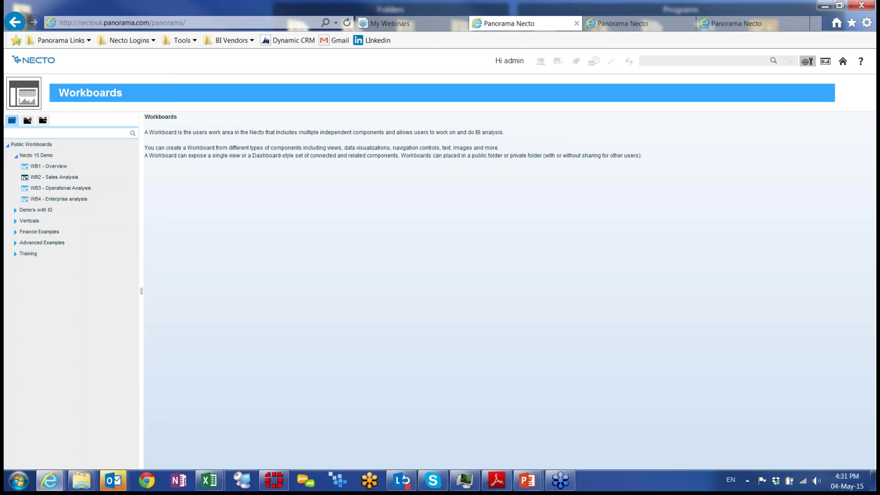
left_click(825, 61)
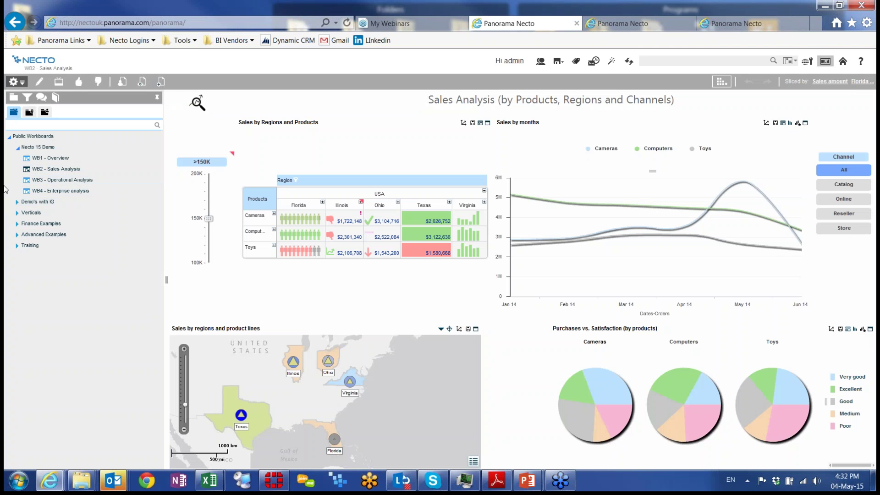
left_click(805, 62)
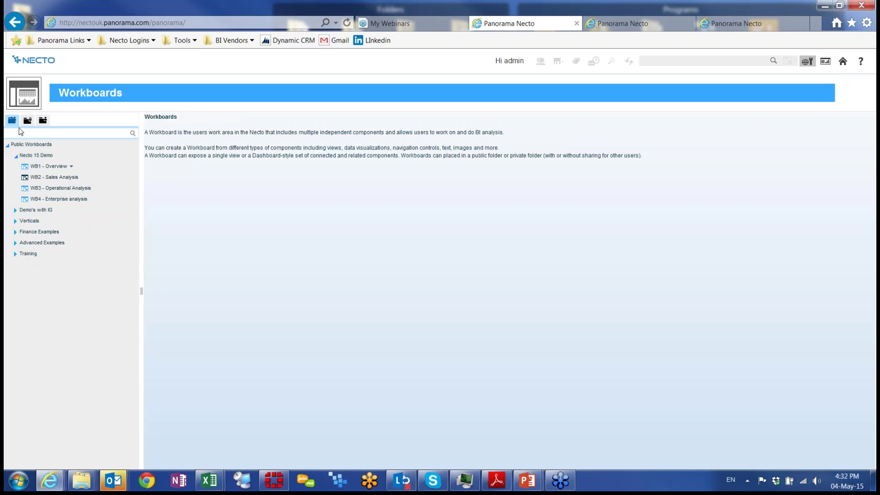
left_click(56, 156)
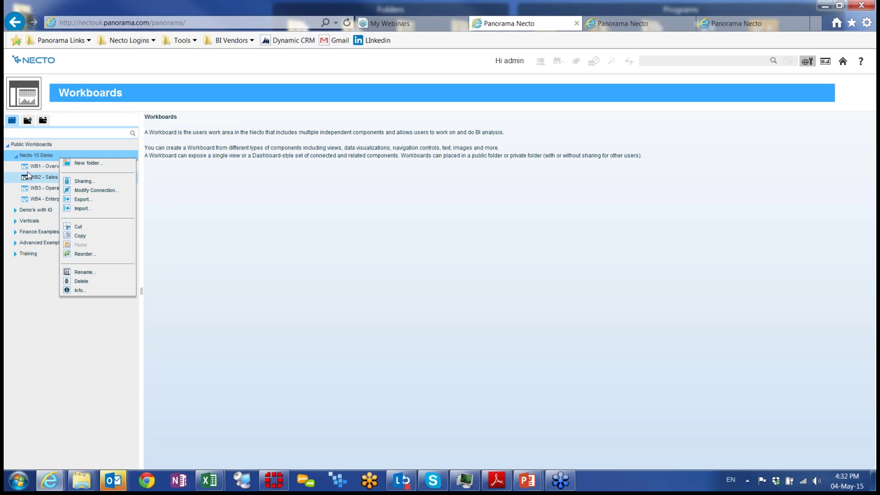
Preview Necto 15 Demo's Modify Connection and Export windows, cancelling both without changes.
left_click(83, 191)
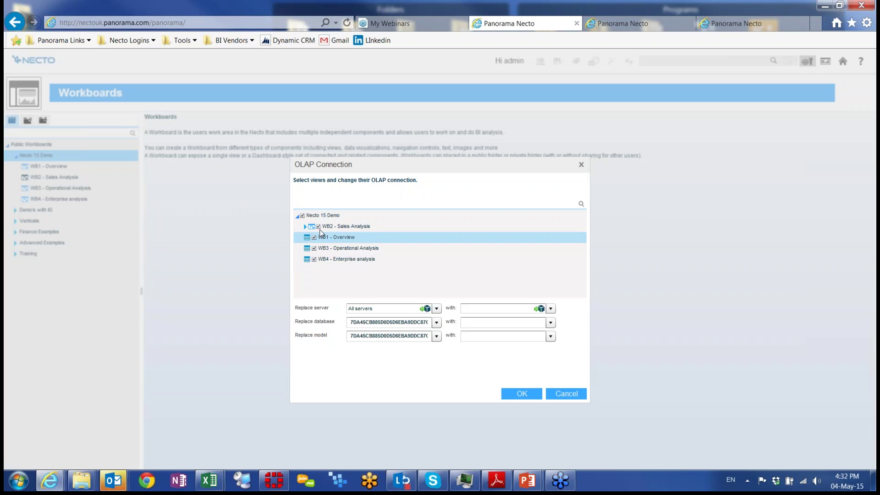
left_click(567, 394)
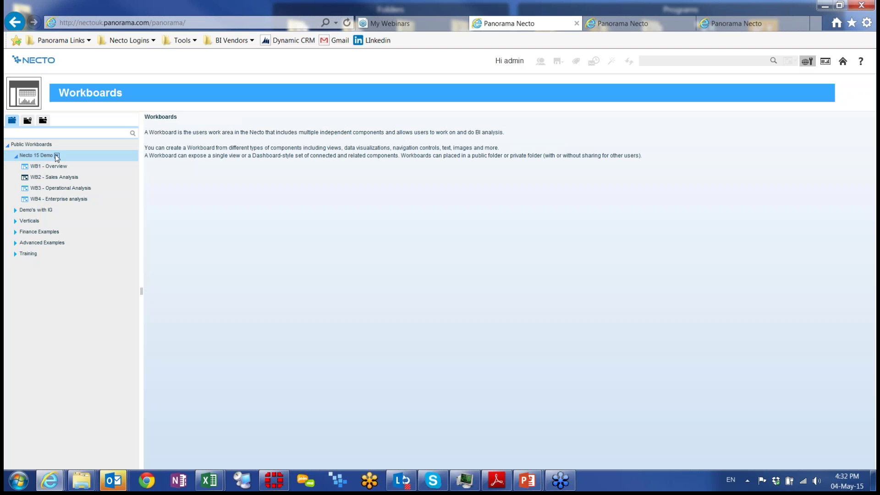
left_click(57, 157)
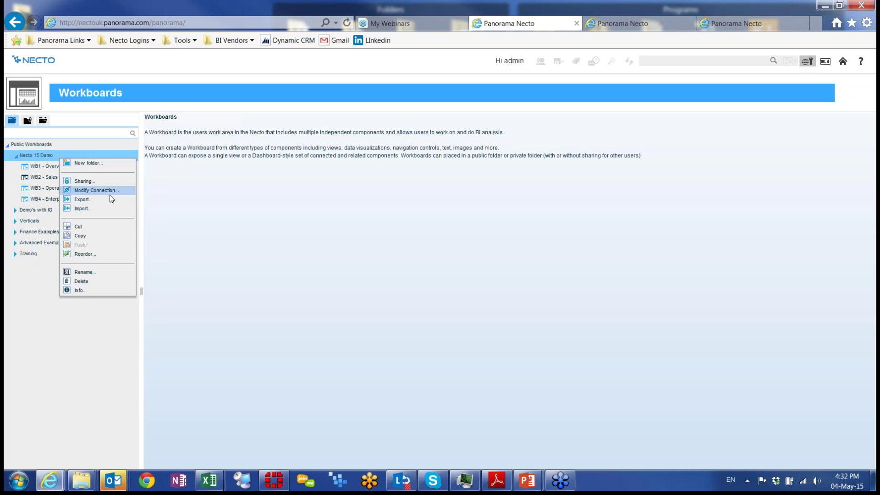
left_click(81, 200)
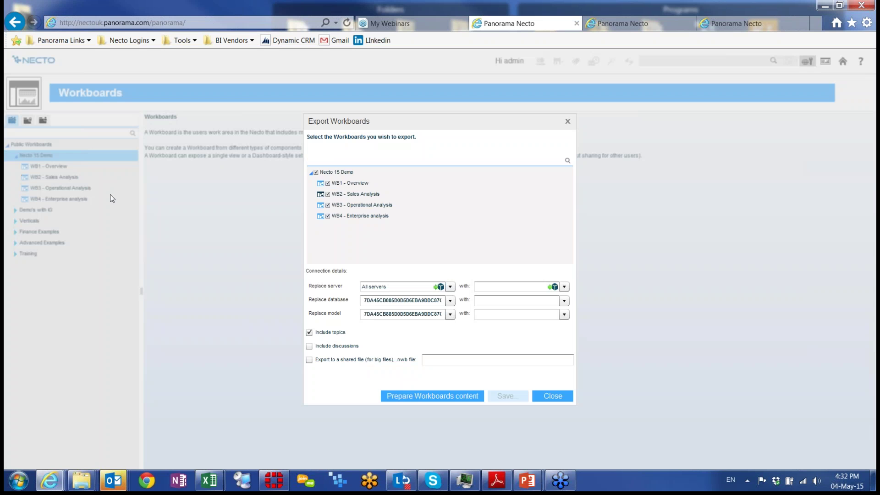
left_click_drag(416, 126, 488, 110)
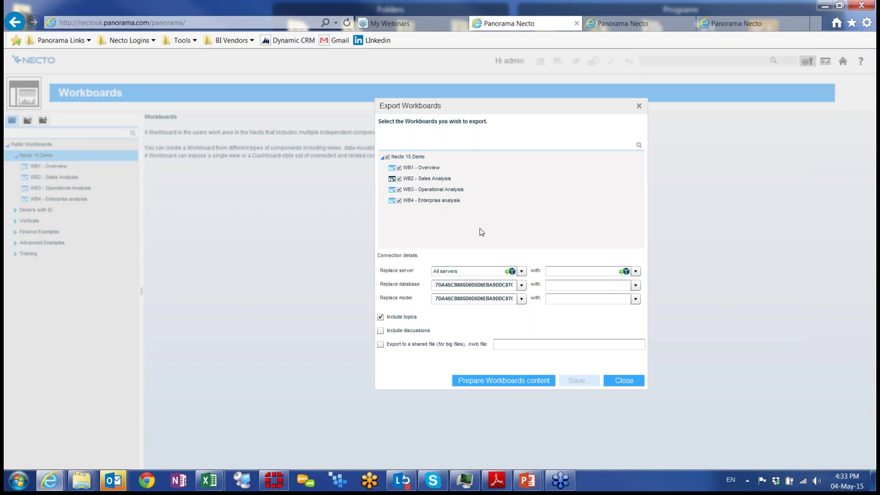
left_click(631, 382)
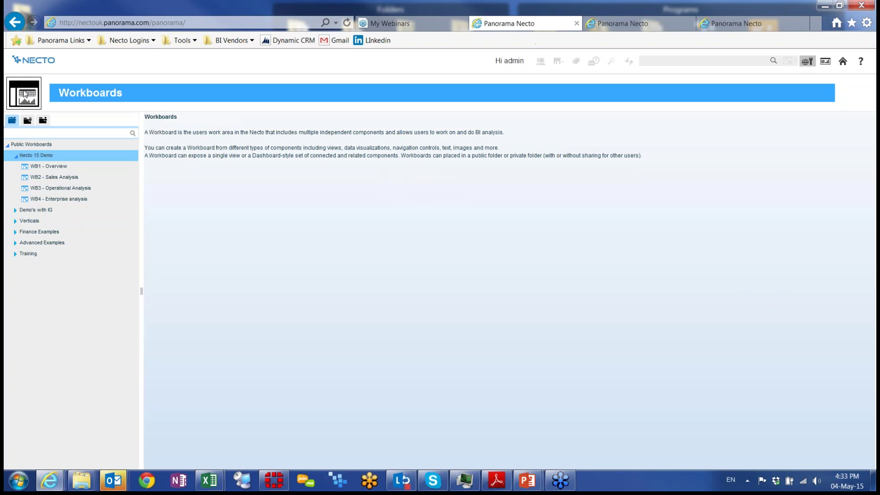
Return to the WB2 - Sales Analysis dashboard after briefly showing the Data Security with ASPX slides.
left_click(23, 93)
left_click(826, 61)
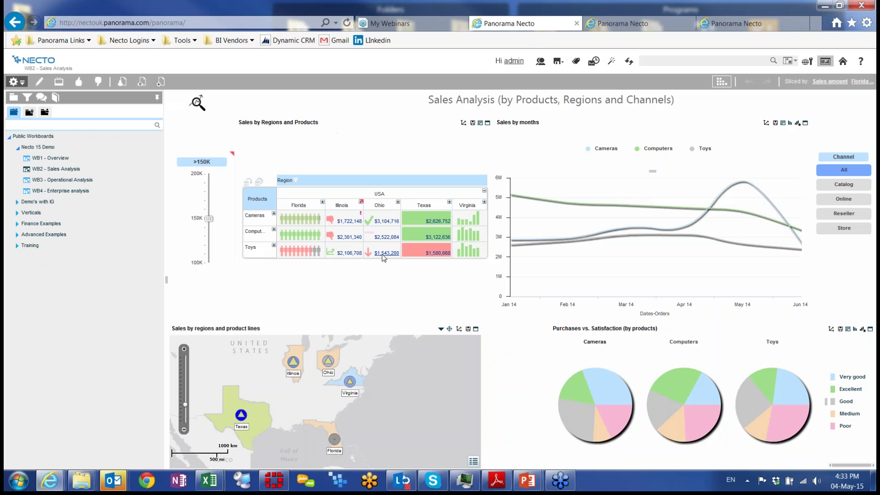
mouse_move(543, 484)
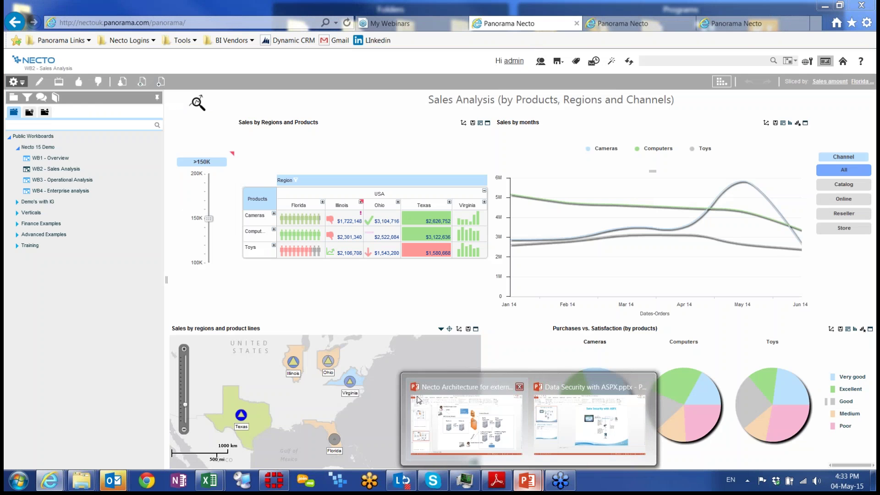
left_click(602, 406)
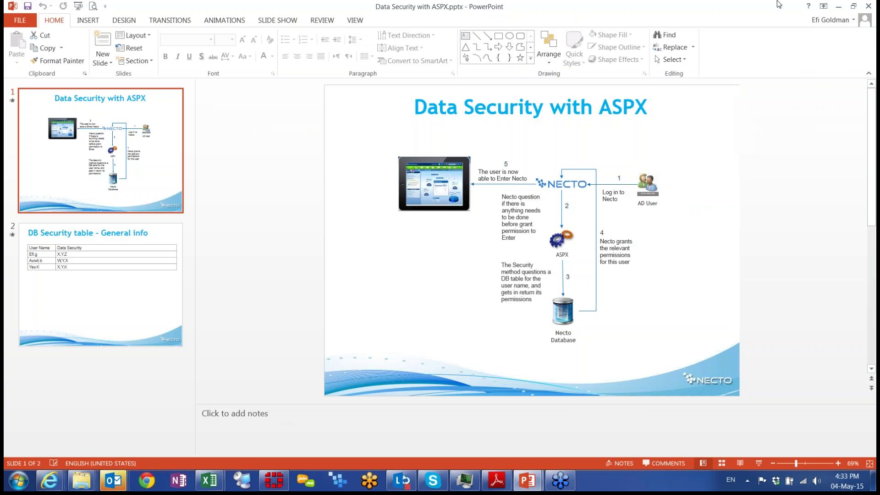
left_click(839, 7)
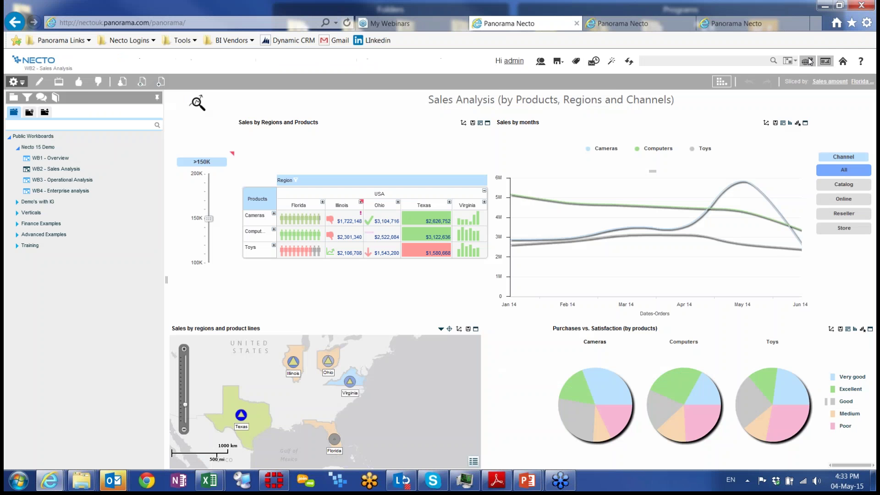
Open Webinar Data Security's Data Access Rights from the data security administration page.
left_click(808, 61)
left_click(24, 94)
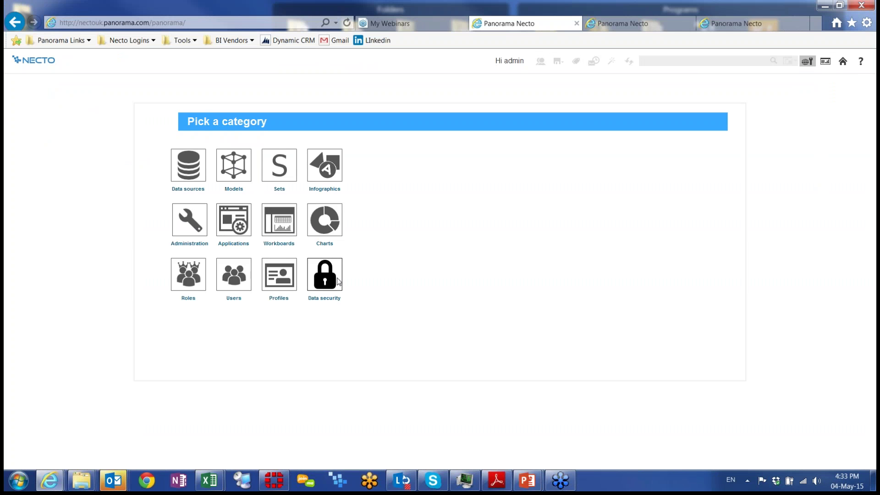
left_click(326, 278)
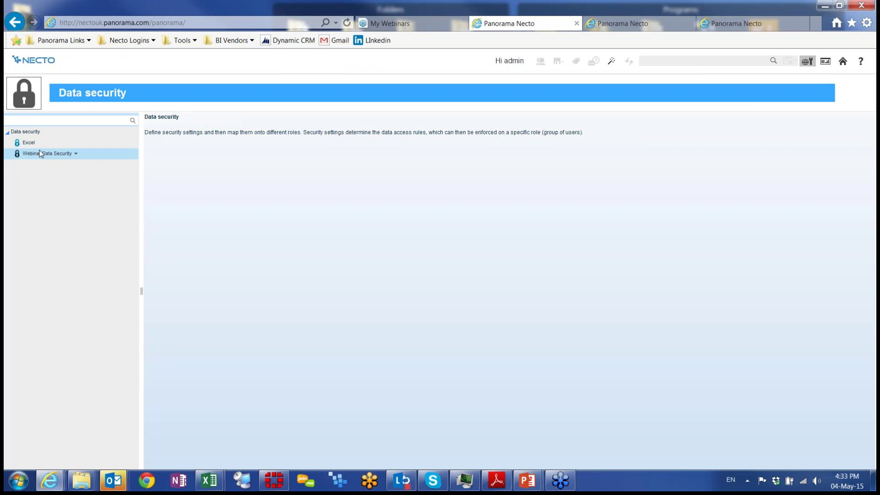
left_click(46, 154)
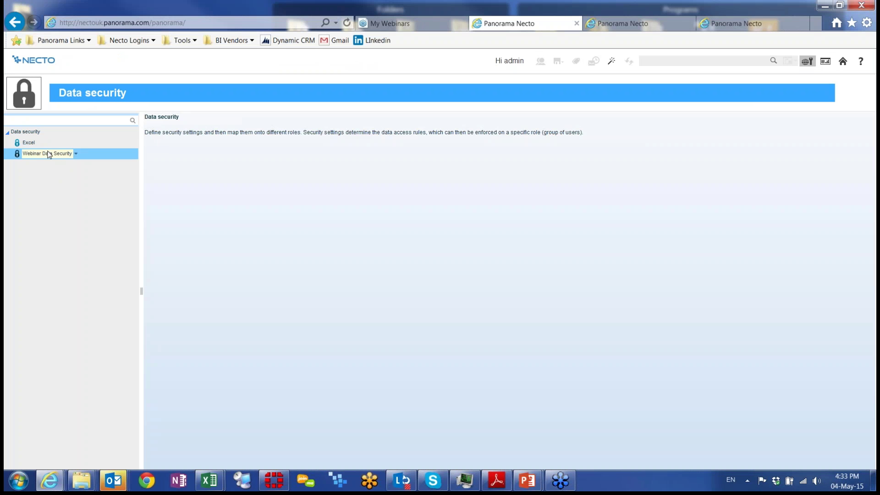
left_click(50, 155)
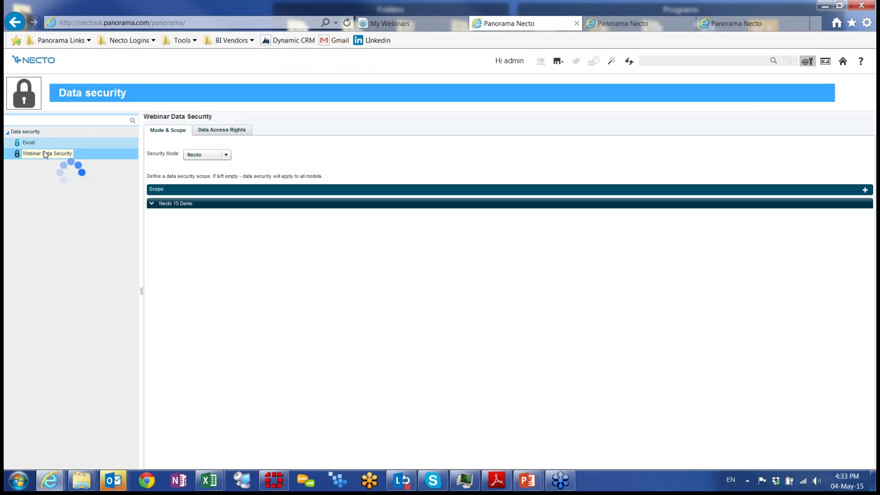
left_click(231, 131)
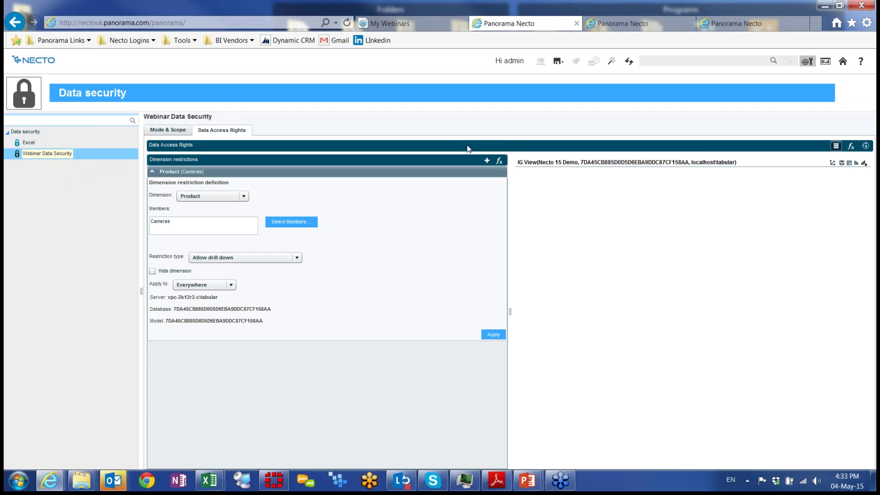
Browse the Web Service and Custom security statement settings, then switch to the PowerPoint slides.
left_click(866, 146)
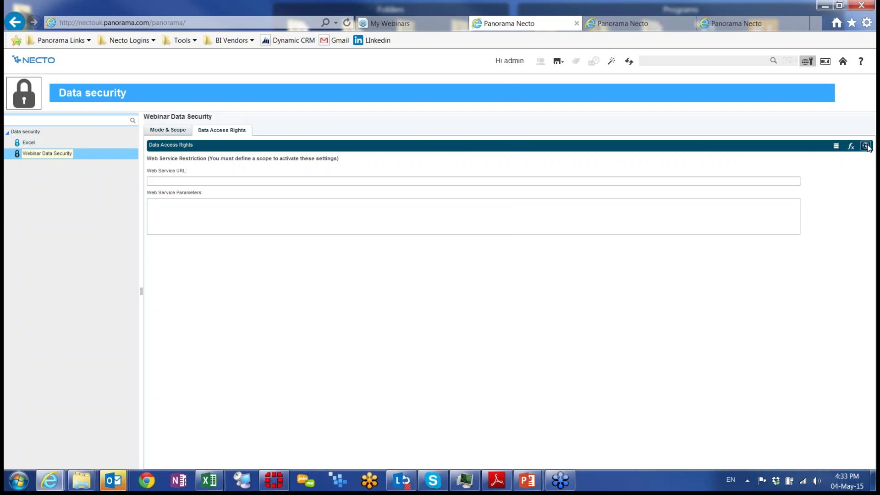
left_click(164, 180)
left_click(851, 146)
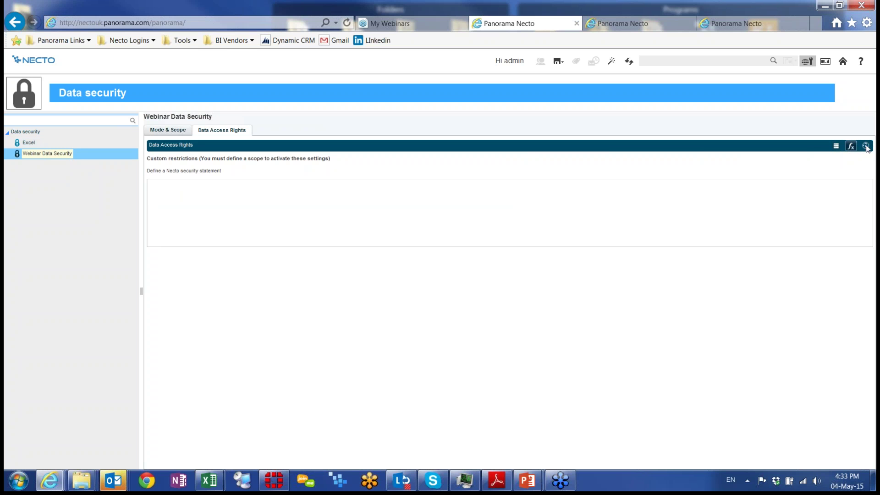
left_click(866, 146)
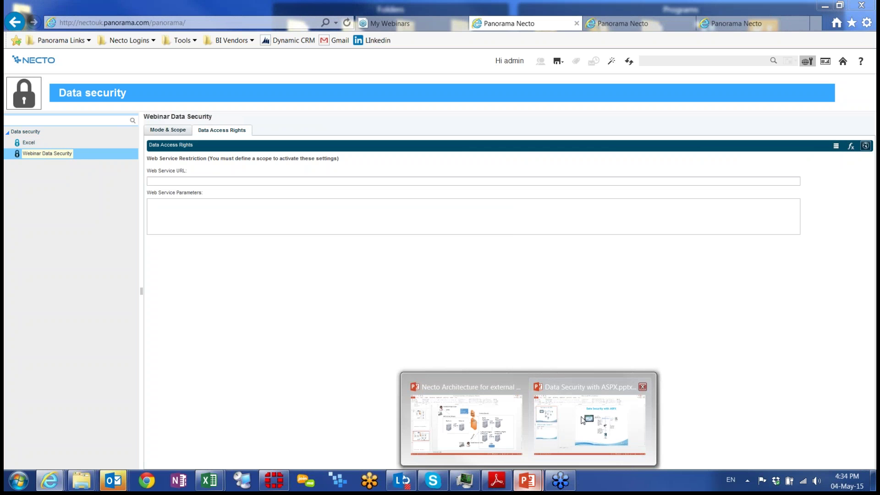
key("alt+Tab")
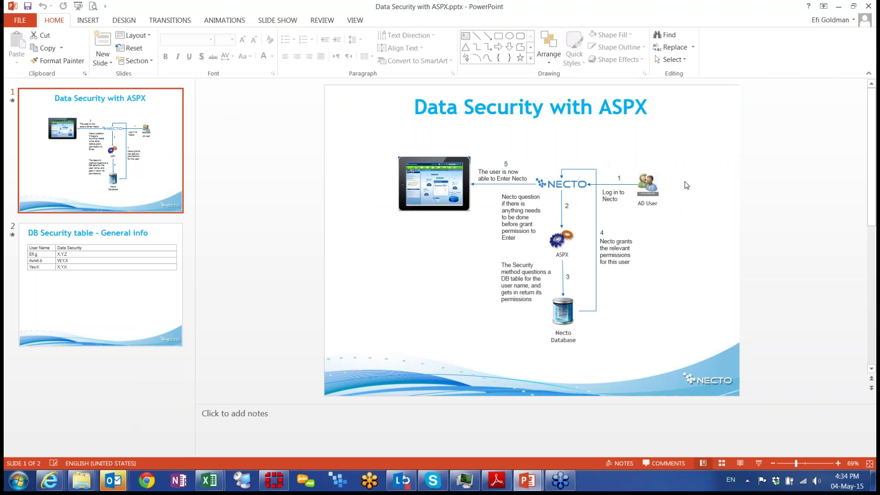